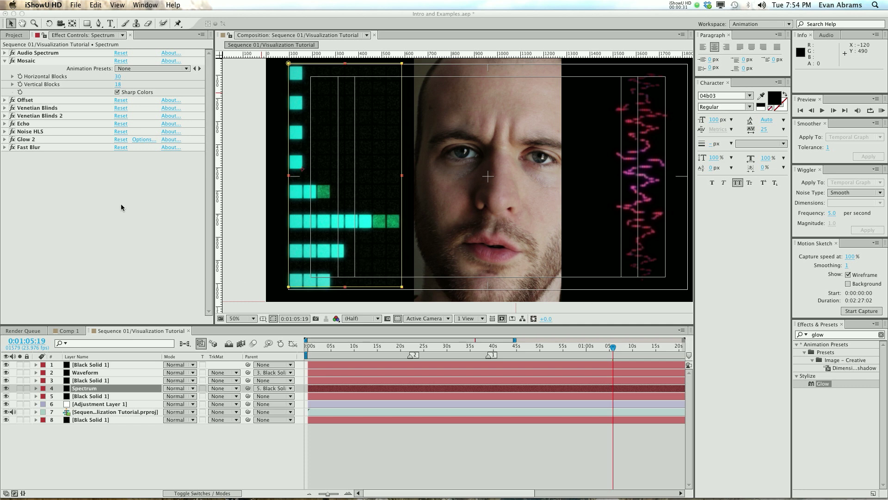
Bring After Effects forward and select French Rag.wav in the Project panel.
left_click(122, 207)
left_click(16, 34)
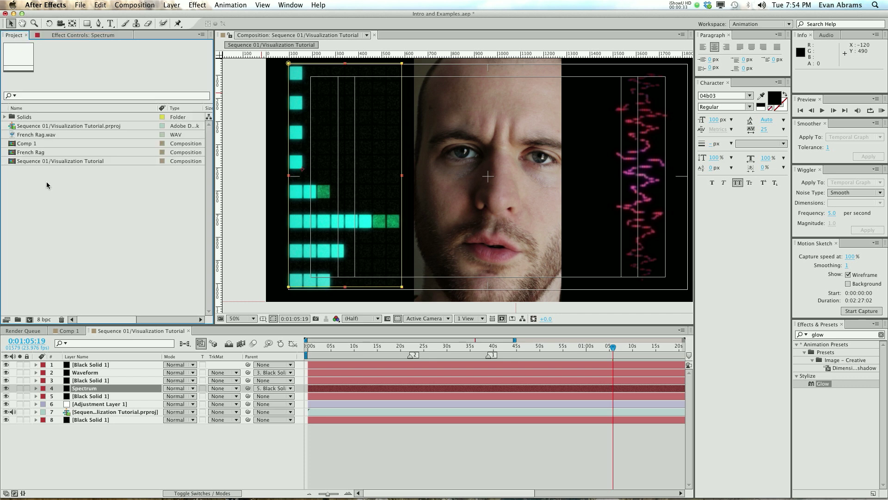
left_click(33, 137)
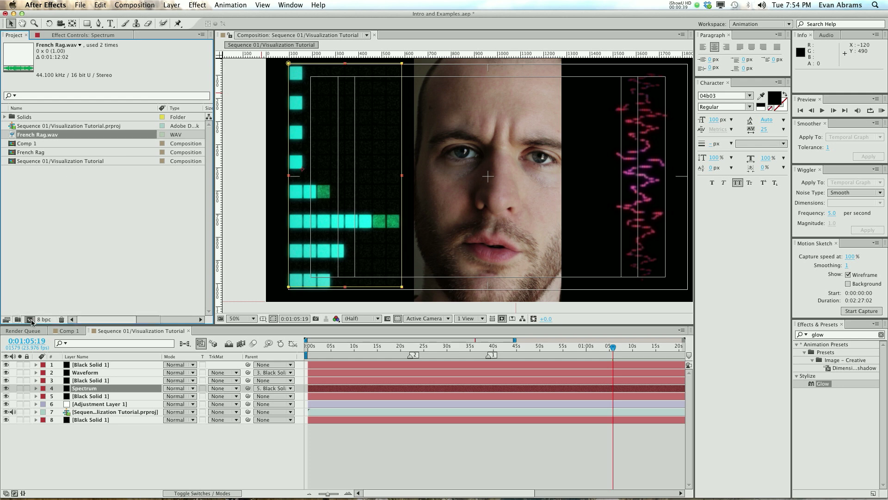
Create the French Rag 2 composition from French Rag.wav and scrub to about 25 seconds.
left_click(31, 323)
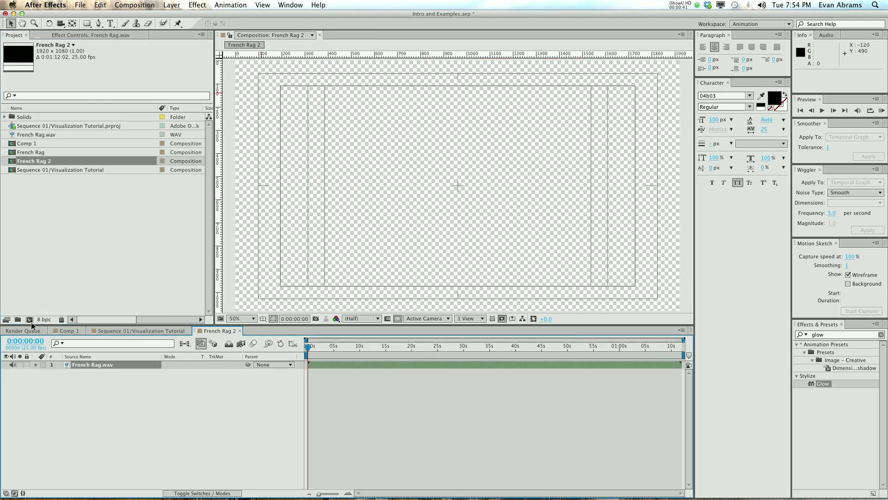
left_click(375, 351)
left_click_drag(374, 356, 440, 370)
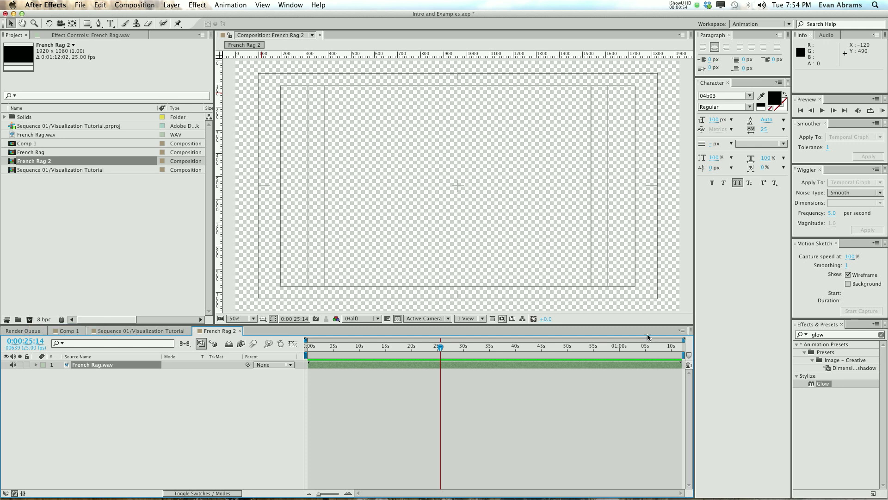
Review French Rag 2's 1920×1080, 25 fps composition settings and accept them unchanged.
left_click(682, 331)
left_click(722, 493)
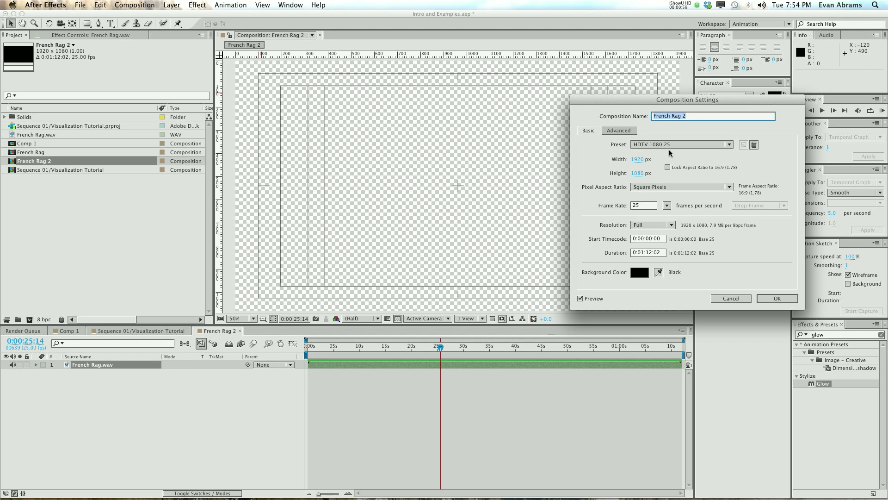
left_click(766, 298)
left_click(109, 377)
left_click(93, 365)
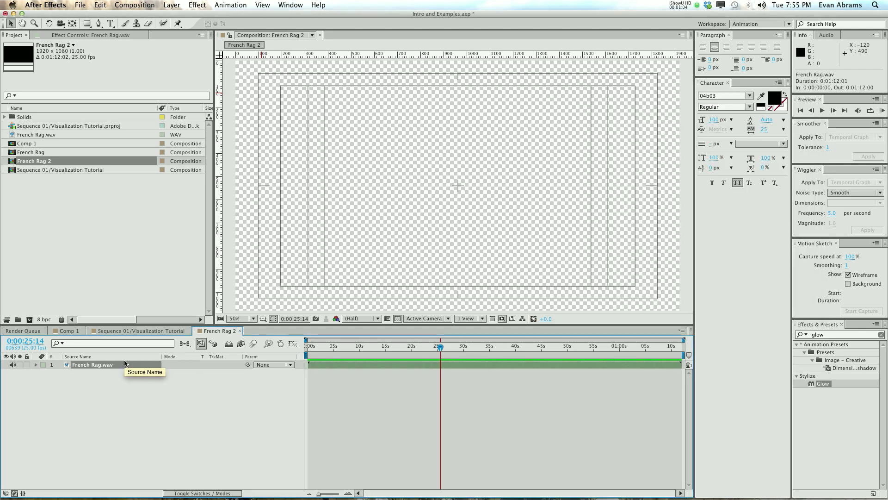
left_click(113, 379)
Add a new black solid layer, Black Solid 4, to French Rag 2.
right_click(99, 397)
mouse_move(210, 405)
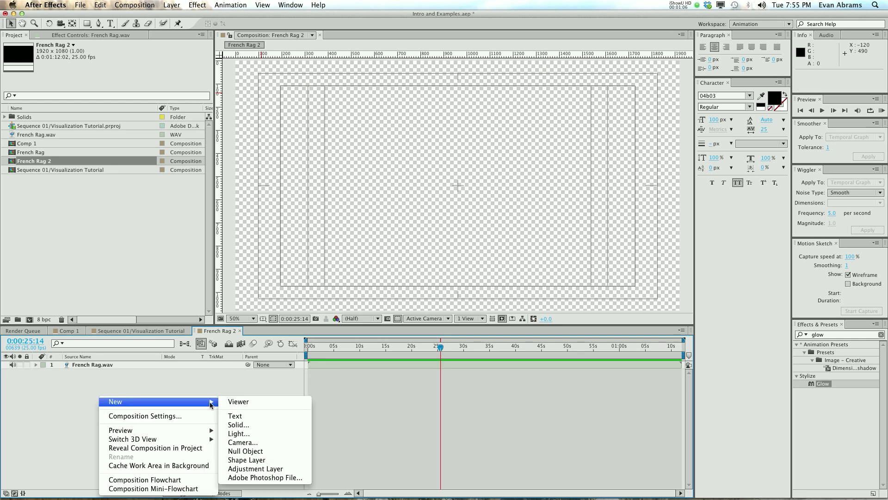
left_click(265, 425)
key("Return")
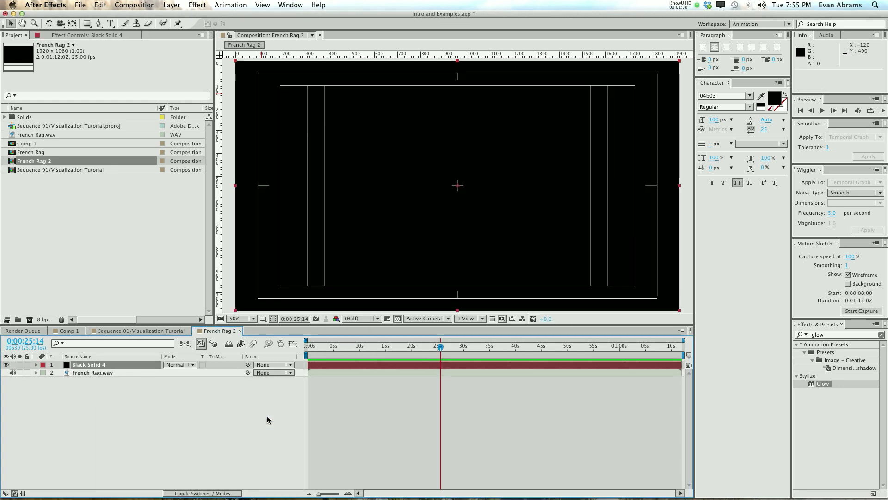
Apply Audio Waveform from an 'audio' effects search to Black Solid 4, undoing a trial end-point move.
left_click(828, 337)
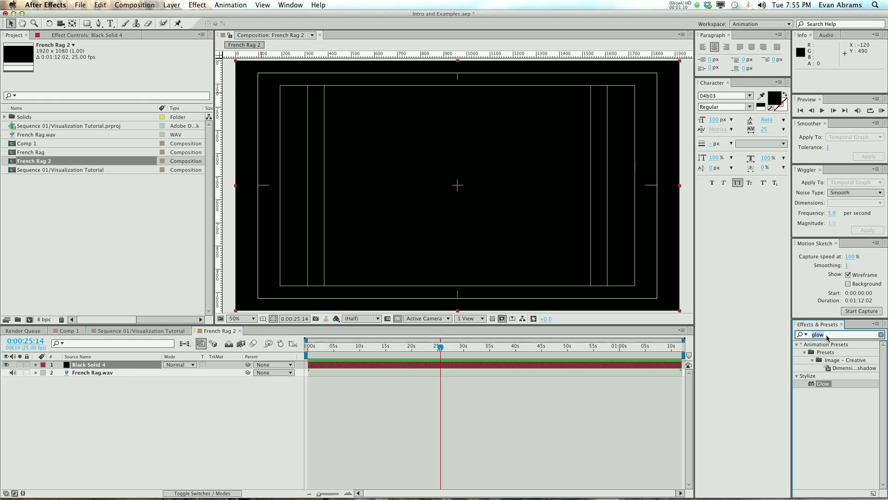
type("audio")
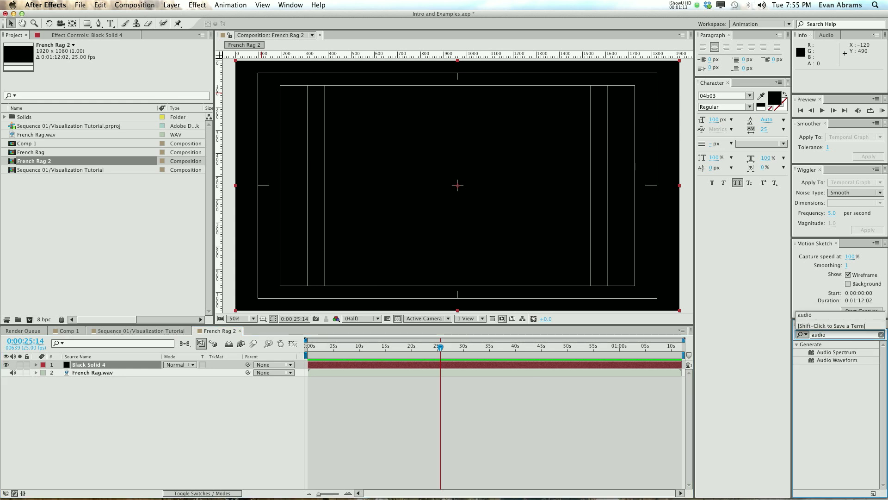
left_click_drag(840, 360, 387, 347)
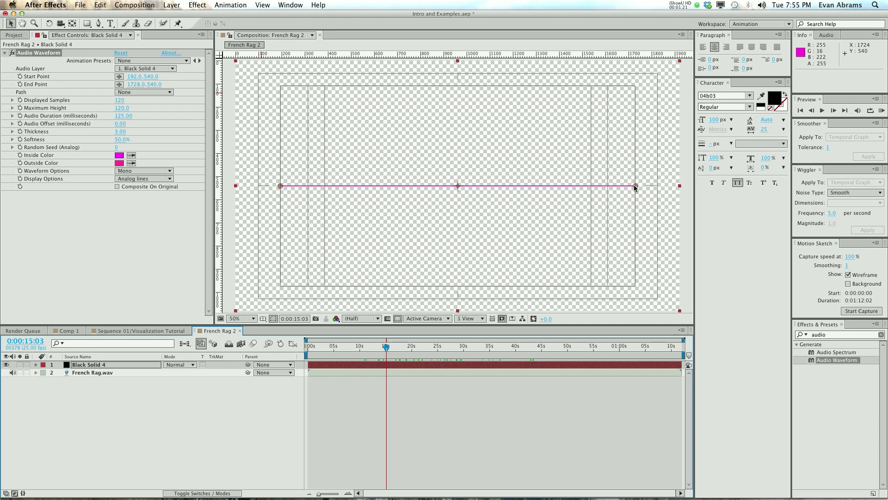
left_click_drag(634, 185, 609, 139)
key("super+z")
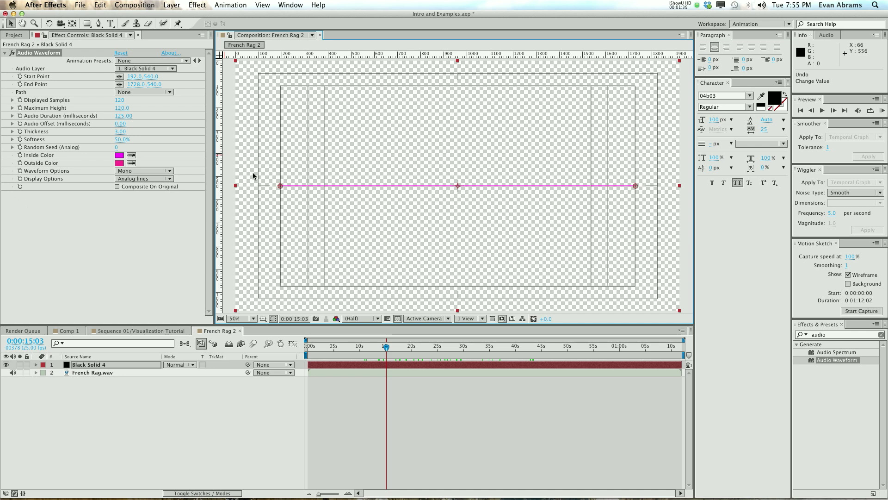
In the Visualization Tutorial sequence, solo Waveform and Black Solid 1 and inspect Audio Waveform 2's settings.
left_click(111, 330)
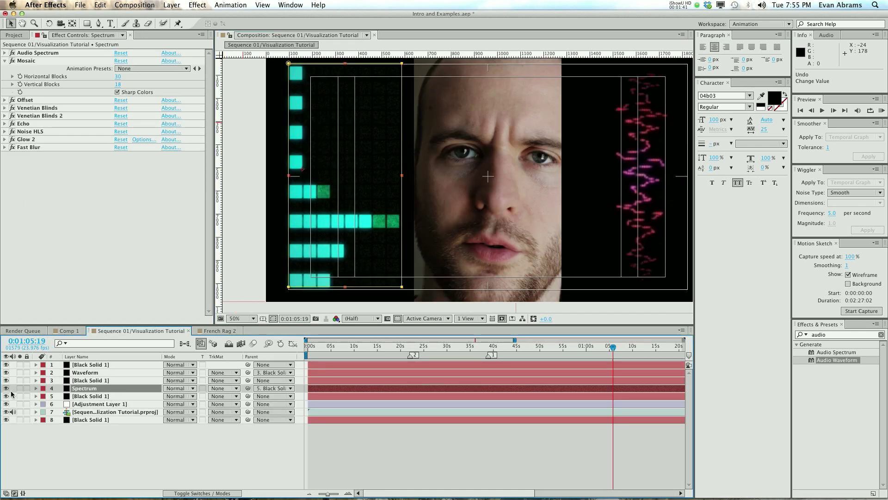
left_click(19, 372)
left_click(19, 420)
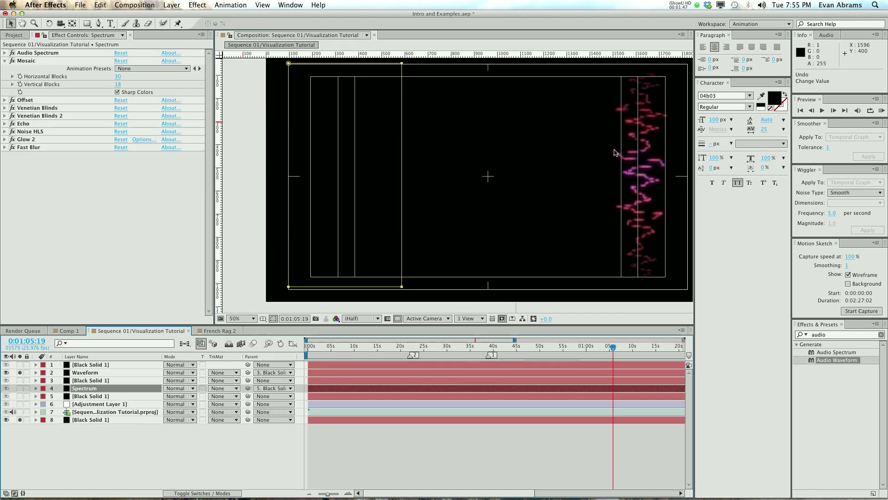
left_click(109, 373)
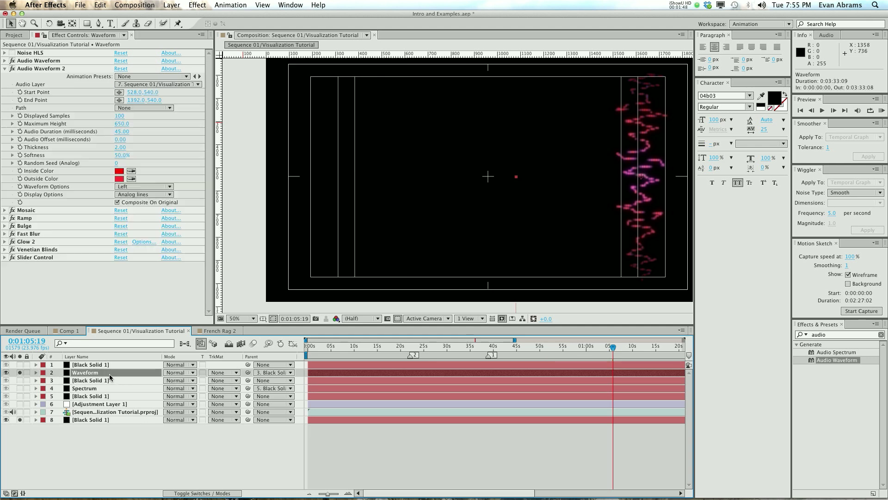
left_click(4, 69)
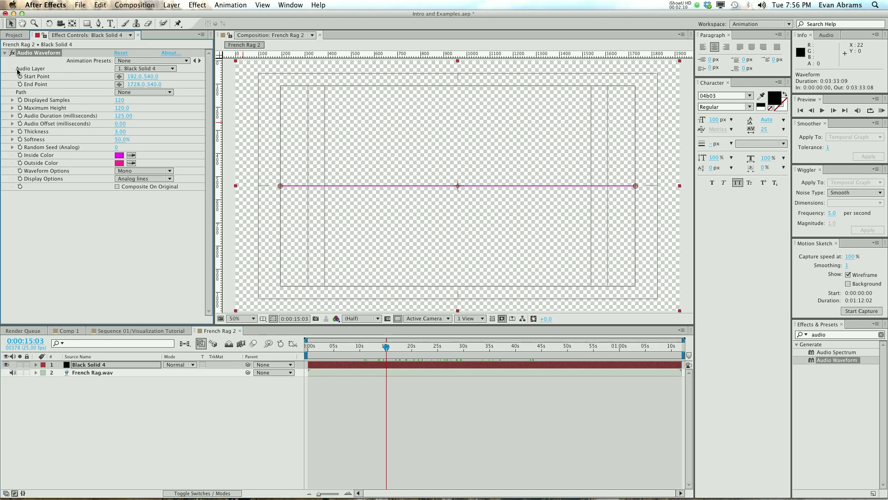
Set the waveform's Audio Layer to 2. French Rag.wav and RAM-preview the result.
left_click(143, 71)
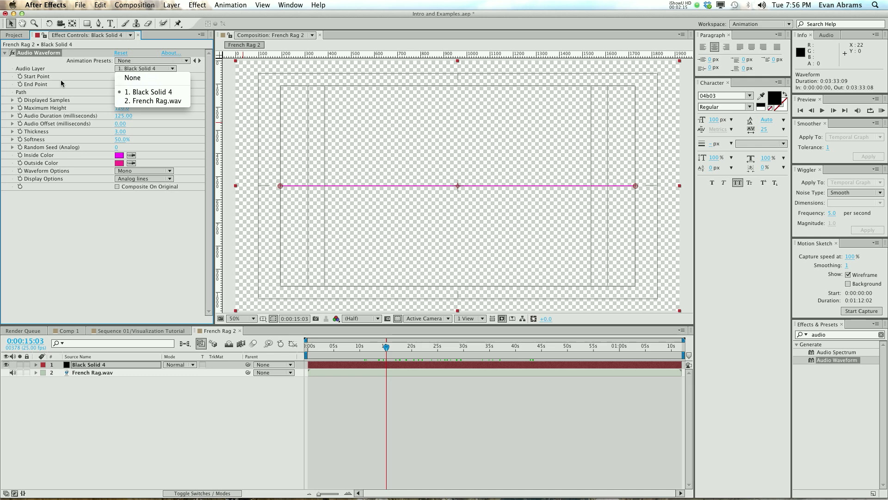
left_click(162, 102)
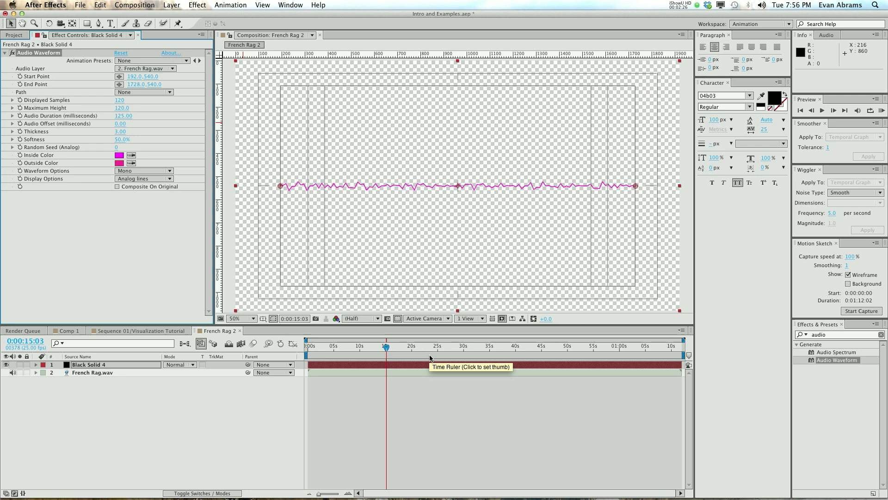
key("KP_0")
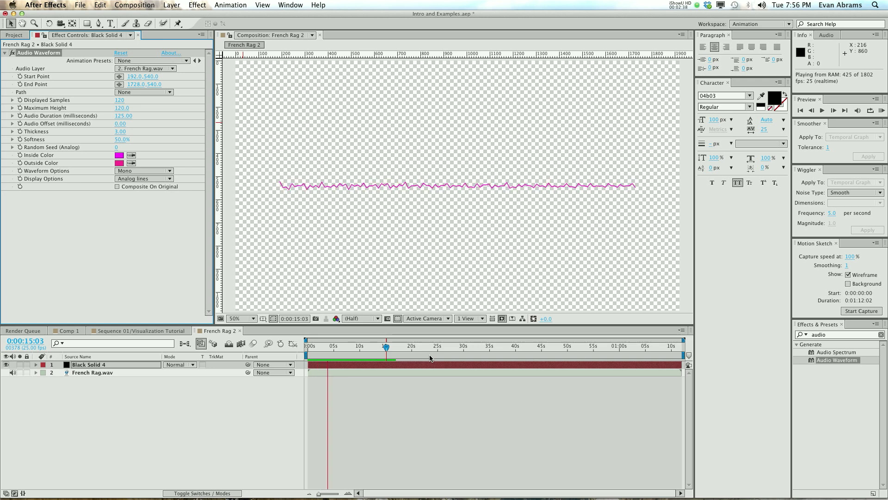
key("space")
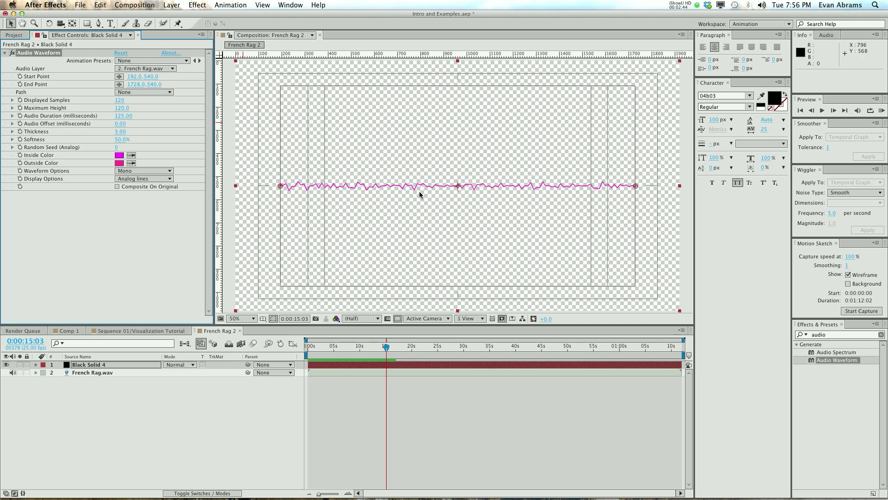
Reveal French Rag.wav's audio waveform and zoom the timeline in around the current time.
left_click(397, 372)
key("l")
key("l")
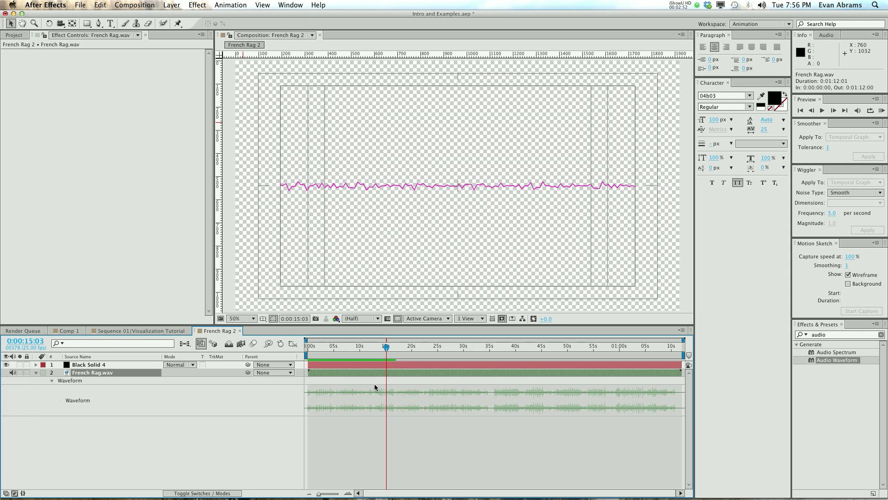
key("equal")
key("equal")
key("equal")
key("equal")
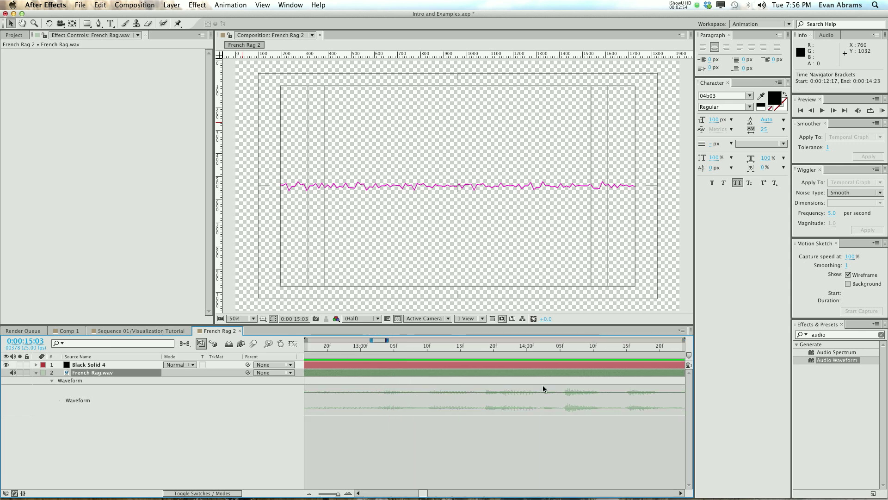
left_click_drag(567, 384, 338, 391)
key("equal")
key("equal")
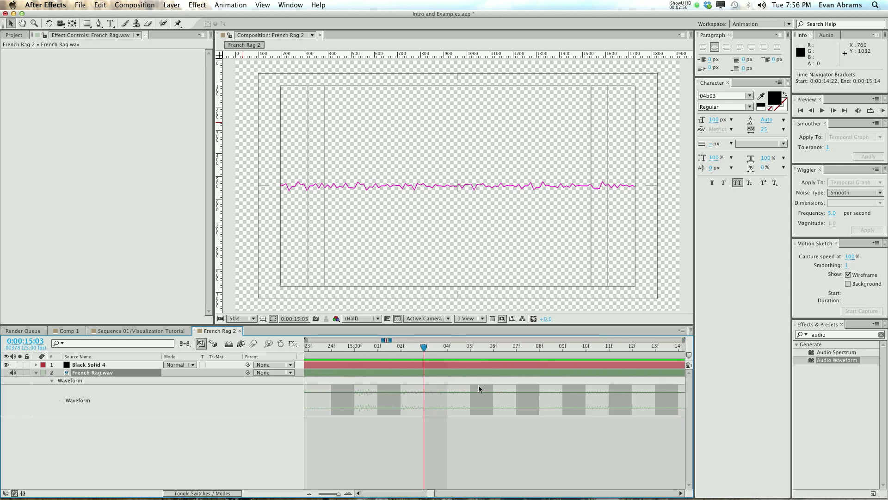
key("minus")
key("minus")
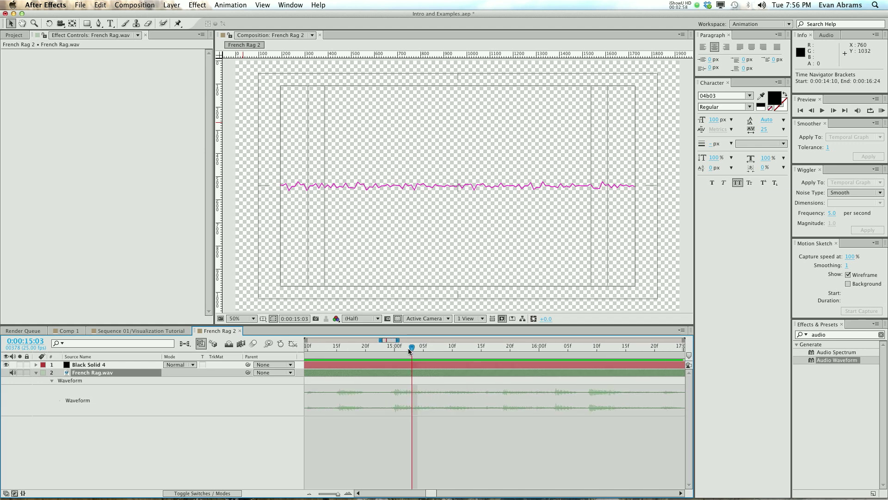
Place the current time exactly at frame 0:00:15:00.
left_click(402, 350)
left_click_drag(403, 350, 397, 351)
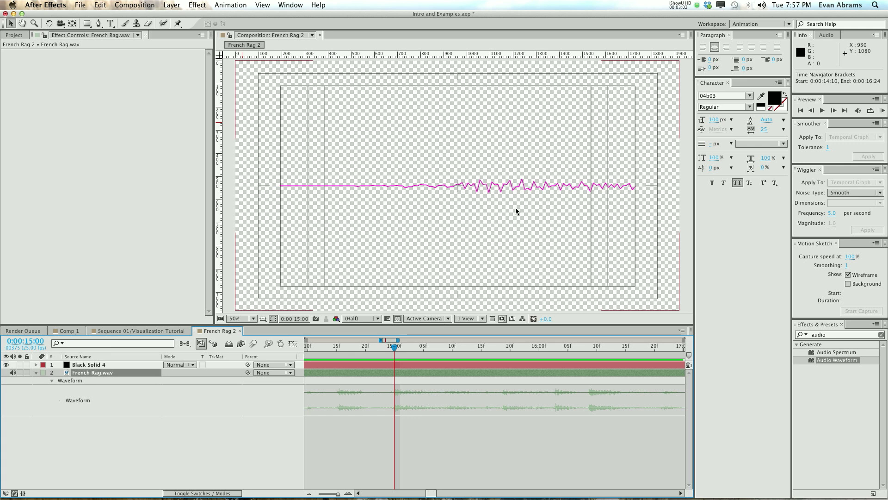
key("equal")
key("Page_Up")
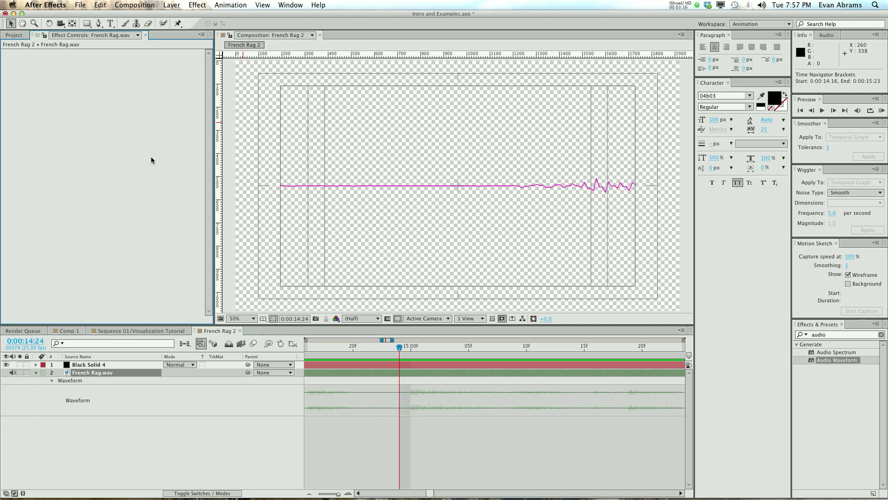
scroll(396, 227, "down", 2)
scroll(397, 229, "up", 1)
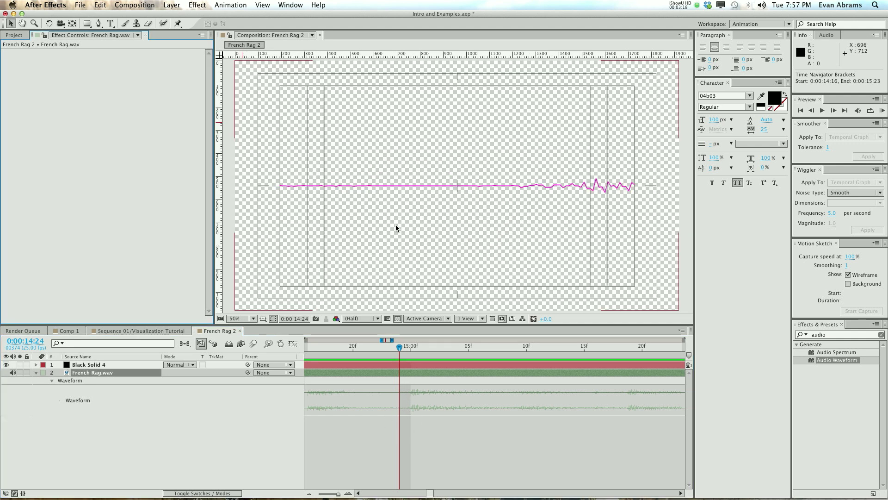
scroll(396, 228, "down", 5)
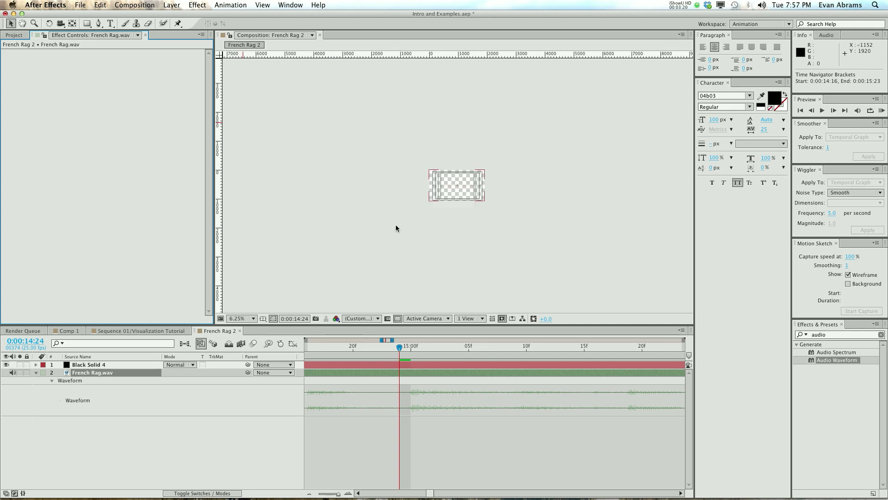
left_click(412, 354)
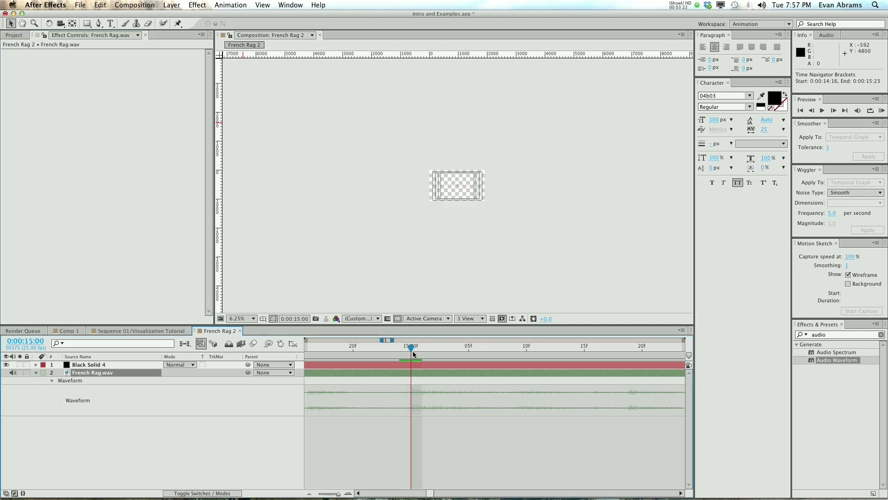
scroll(449, 193, "up", 5)
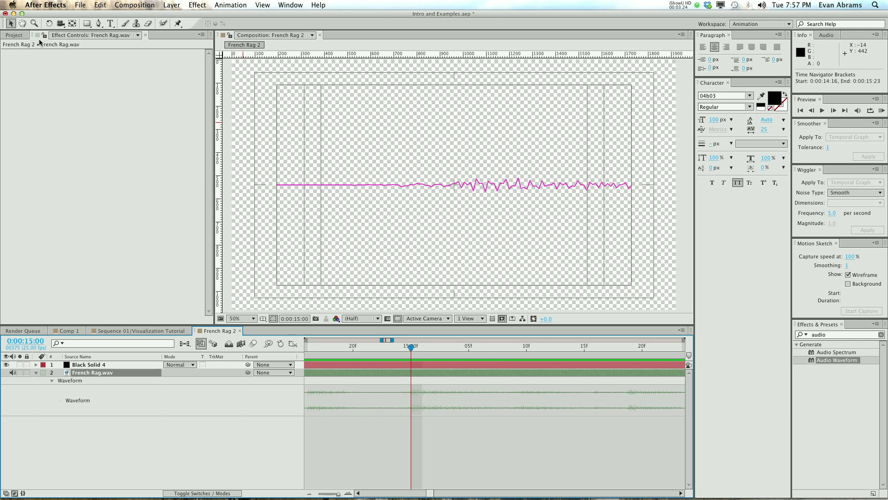
Select Black Solid 4 and try a new waveform Start Point, then undo it.
left_click(92, 366)
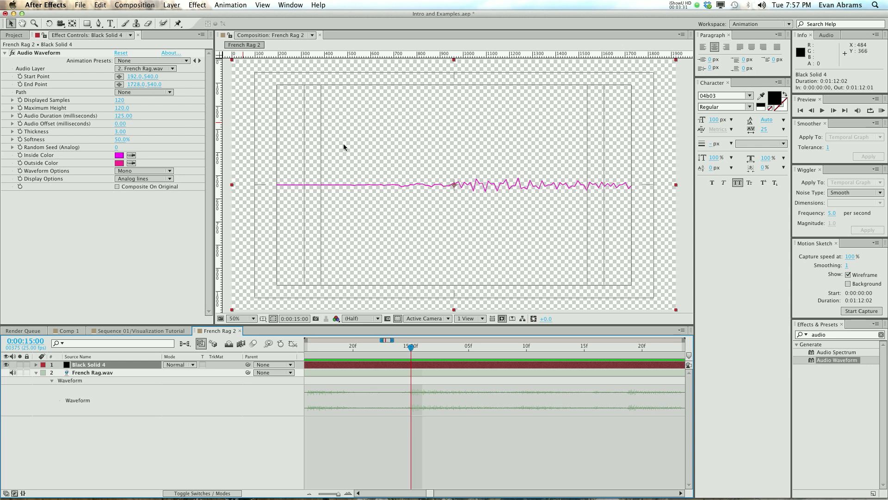
left_click(119, 76)
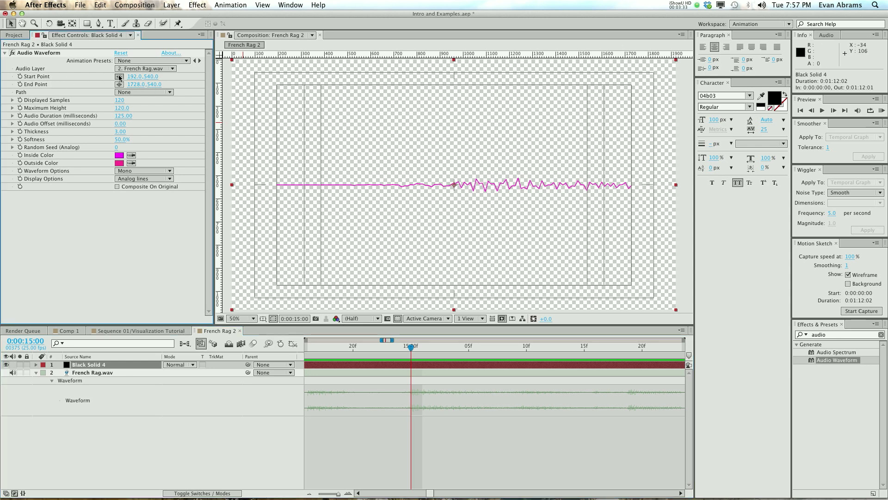
left_click(302, 130)
left_click_drag(303, 130, 238, 182)
key("super+z")
key("super+z")
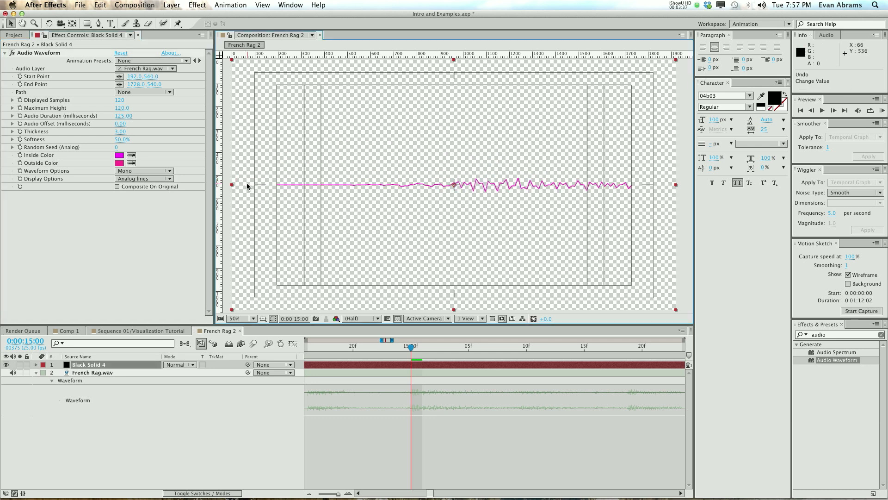
Draw a six-point Pen mask across the black solid.
left_click(44, 54)
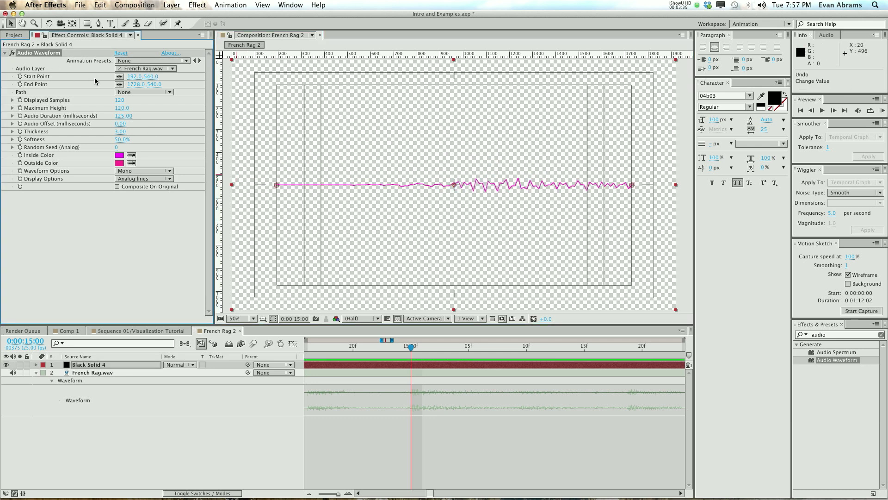
left_click(98, 23)
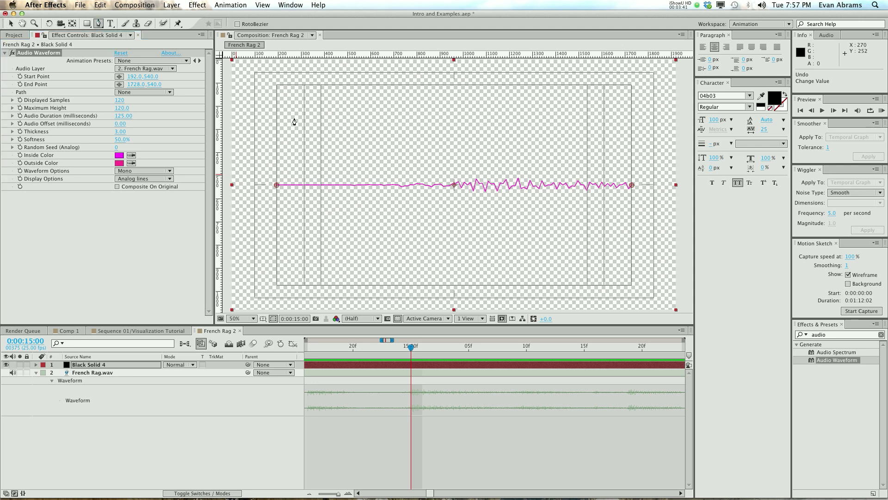
left_click(293, 118)
left_click(283, 195)
left_click(359, 143)
left_click(493, 234)
left_click(546, 175)
left_click(611, 236)
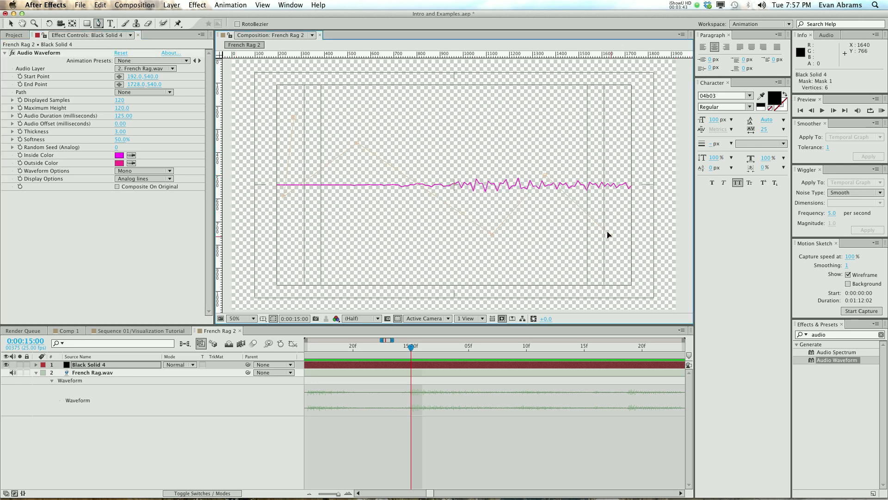
key("v")
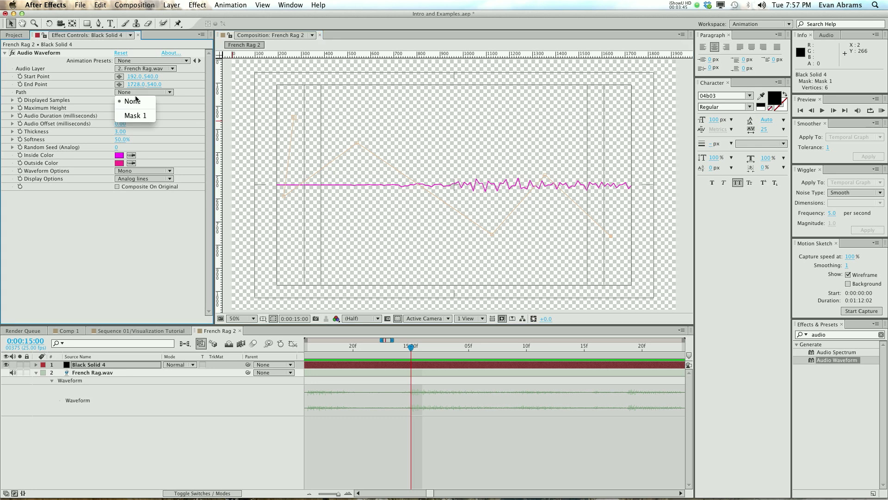
Try Mask 1 as the waveform path, undo it and the mask, then move to 0:00:15:05.
left_click(134, 115)
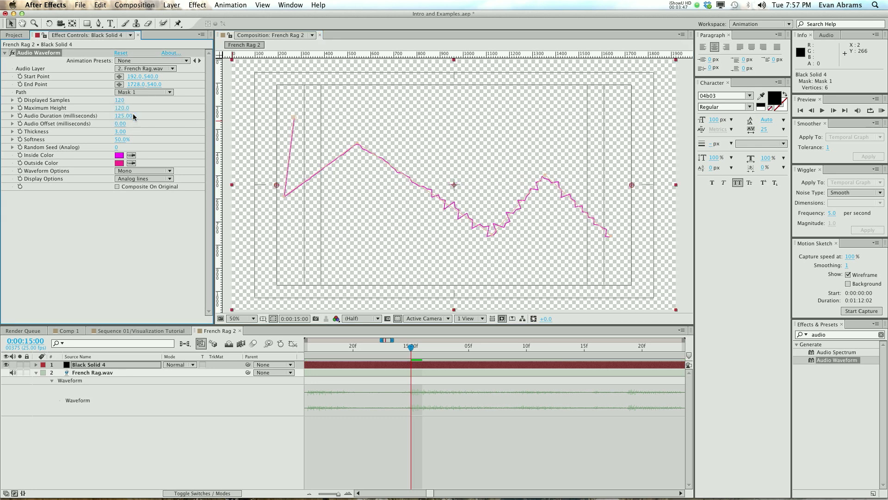
key("super+z")
key("super+z")
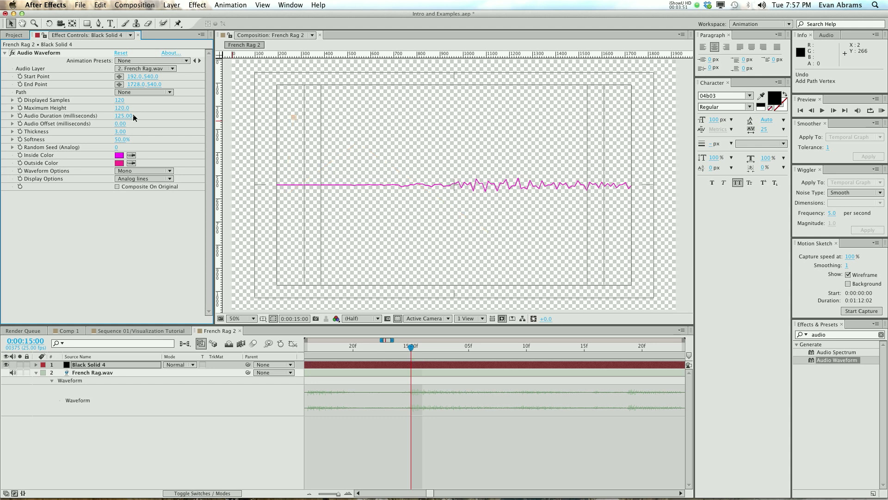
key("super+z")
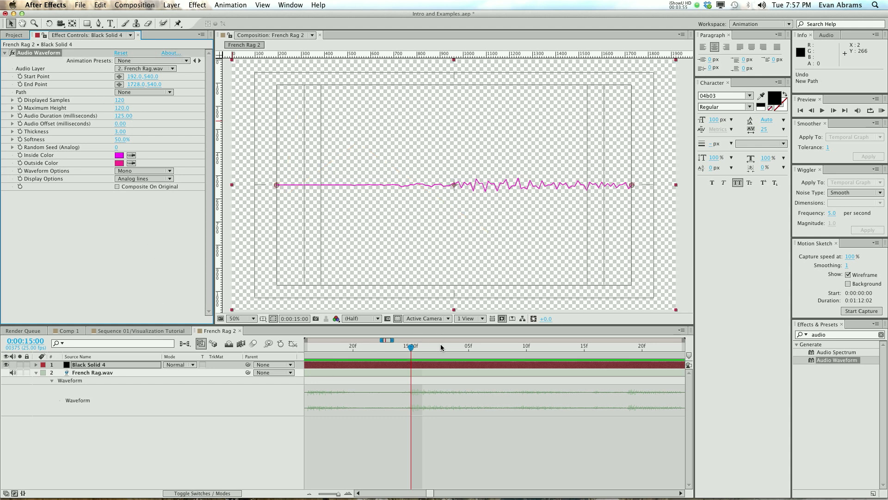
left_click_drag(442, 347, 468, 347)
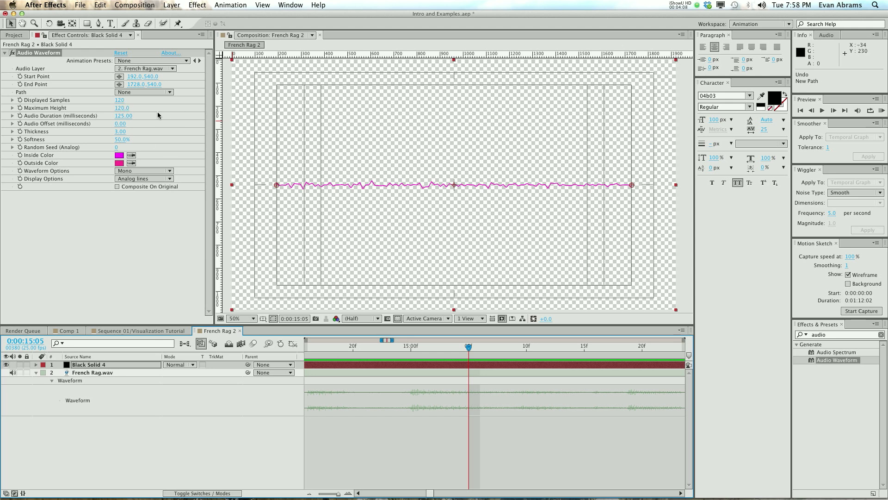
Try 1 and then 120 displayed samples on the Audio Waveform, previewing it.
mouse_move(122, 104)
left_mouse_down()
mouse_move(2, 102)
mouse_move(159, 97)
mouse_move(119, 100)
left_mouse_up()
key("space")
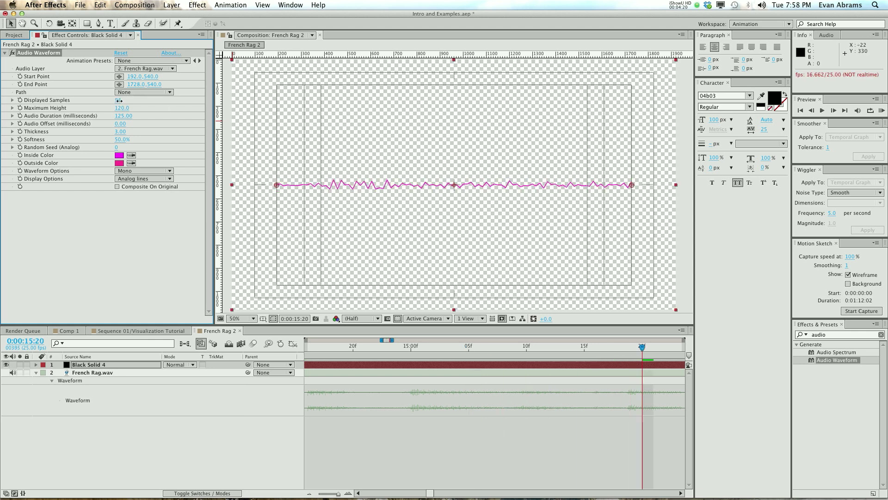
left_click(119, 100)
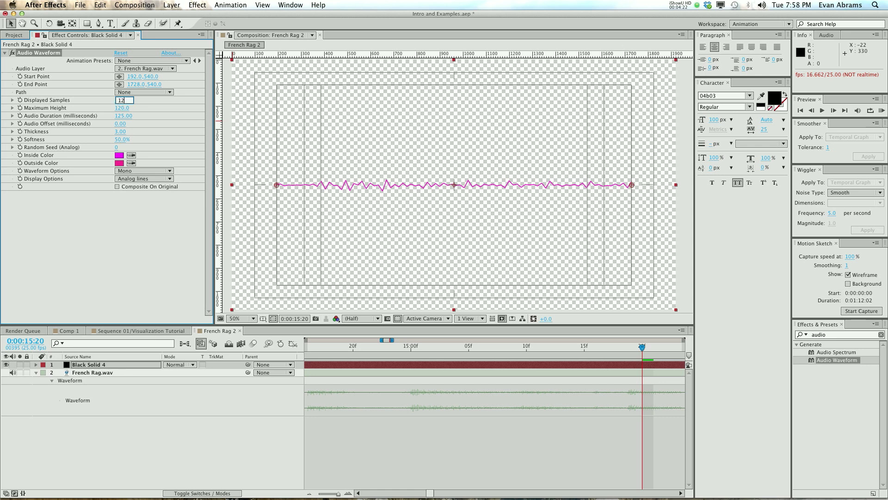
type("120")
key("Return")
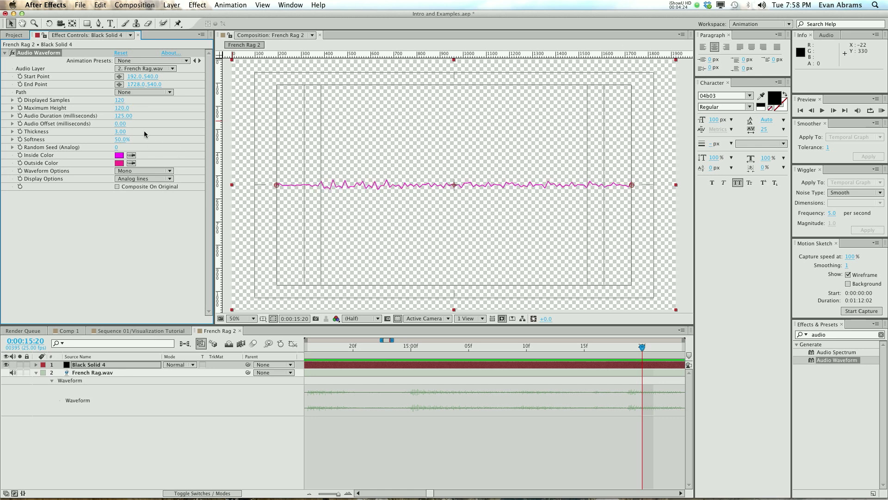
Raise the Audio Waveform's Maximum Height to 2000 and preview the taller wave.
left_click_drag(115, 108, 579, 109)
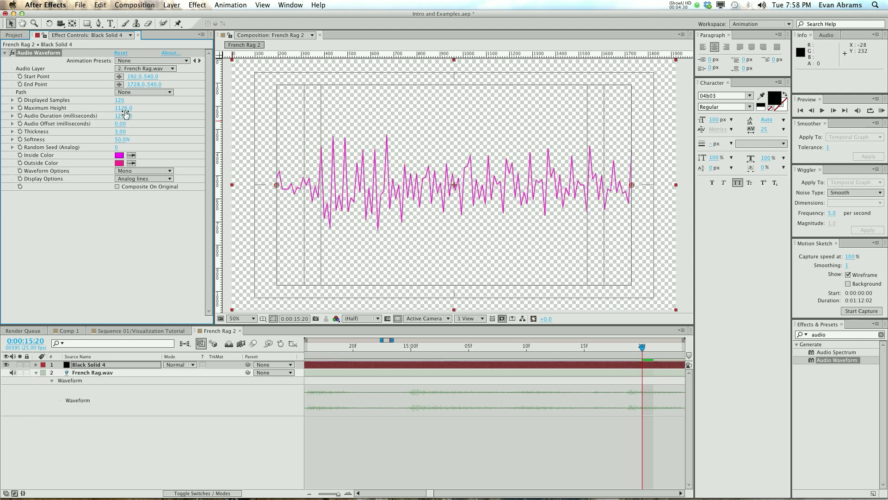
left_click_drag(125, 110, 433, 113)
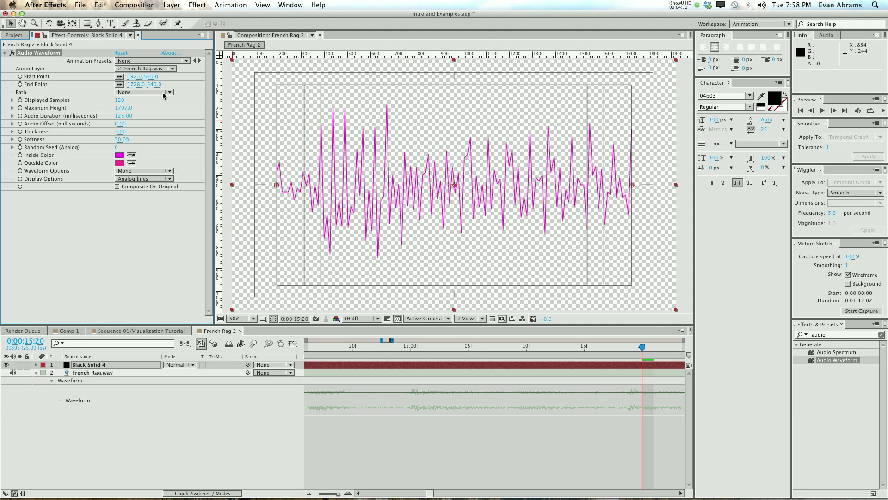
left_click_drag(128, 101, 80, 103)
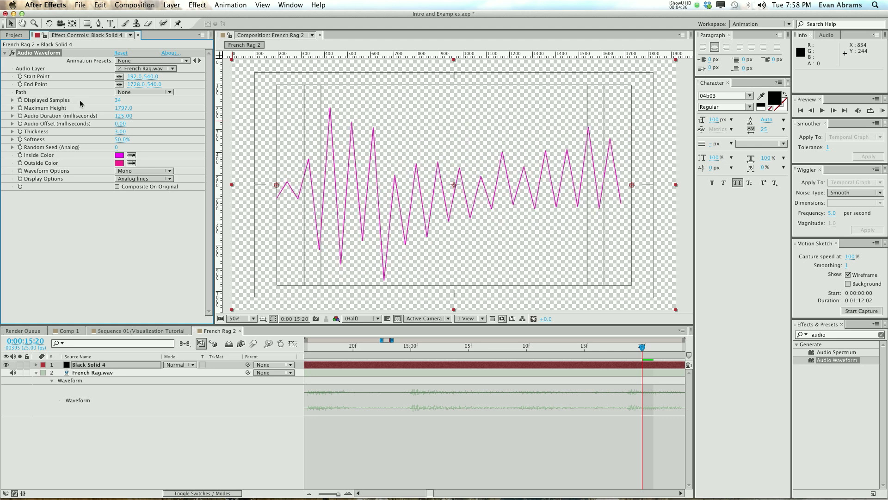
left_click(124, 109)
type("2000")
key("Return")
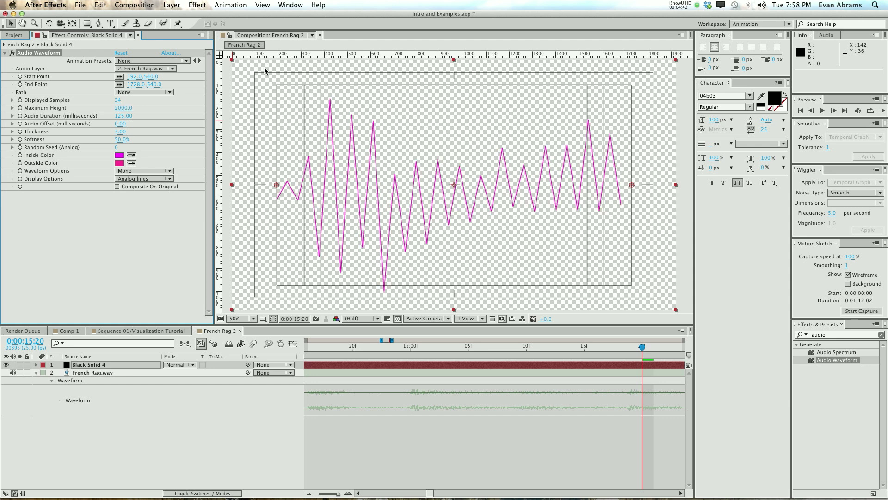
key("space")
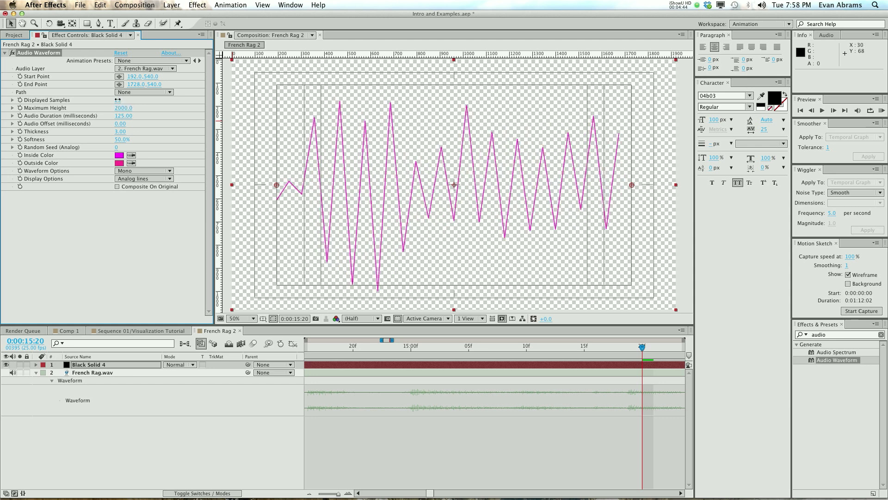
Set Displayed Samples to 190 and preview the denser waveform.
left_click(118, 101)
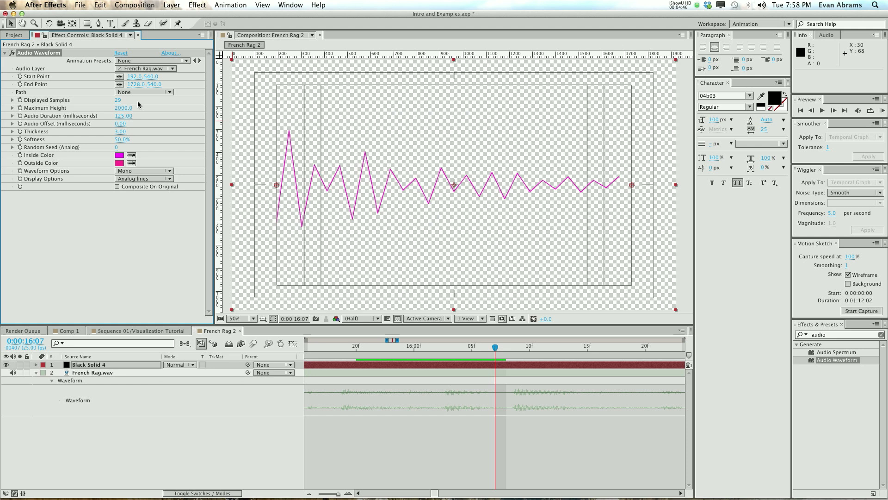
type("190")
key("Return")
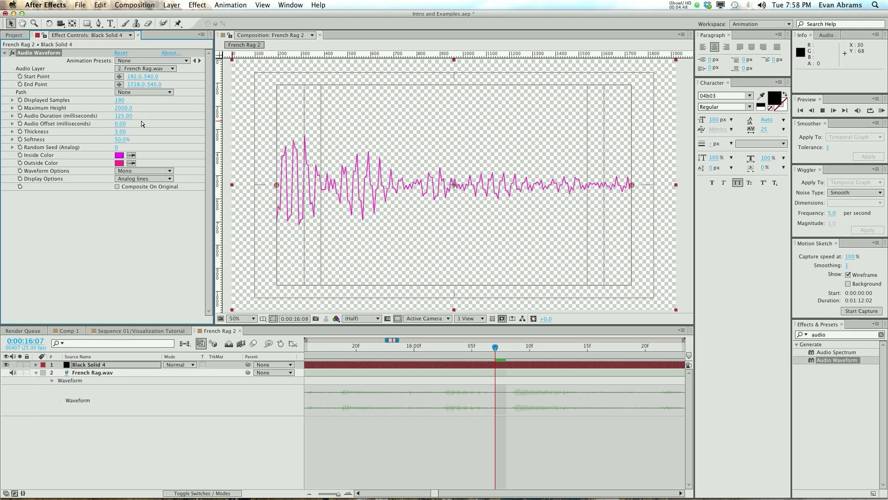
key("space")
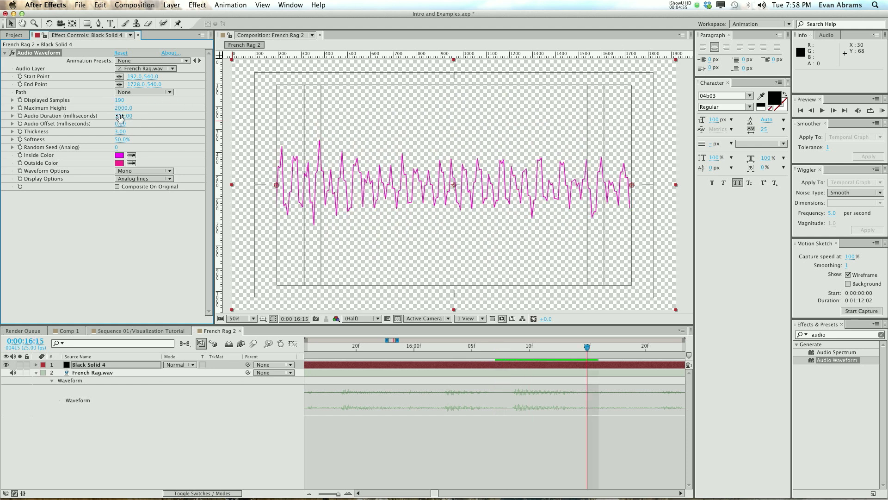
At frame 0:00:16:08, set the Audio Waveform's Audio Duration to 250.
left_click(122, 116)
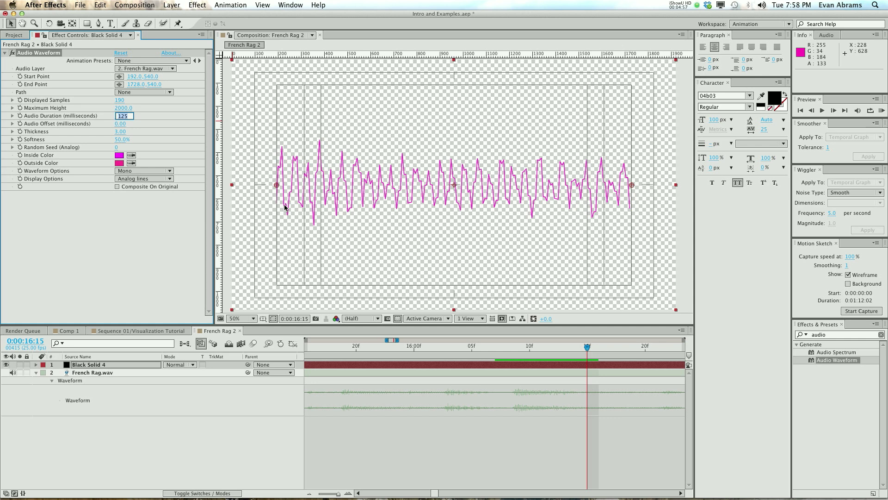
left_click(512, 350)
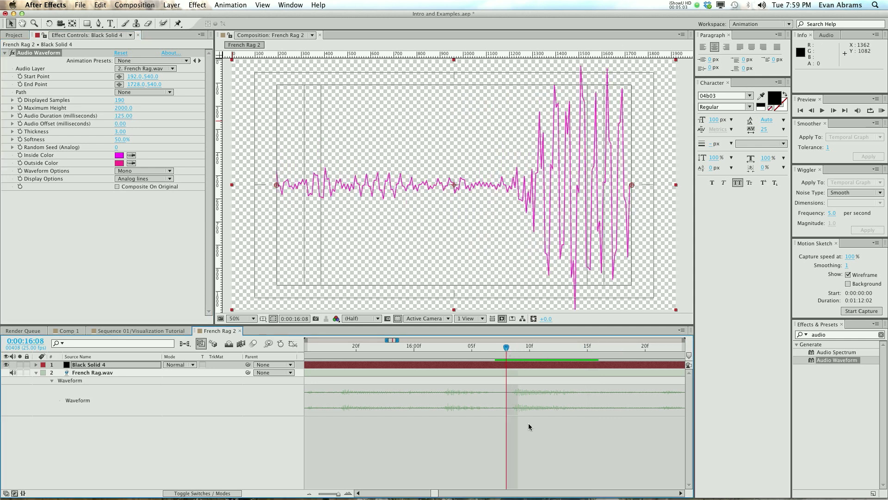
key("equal")
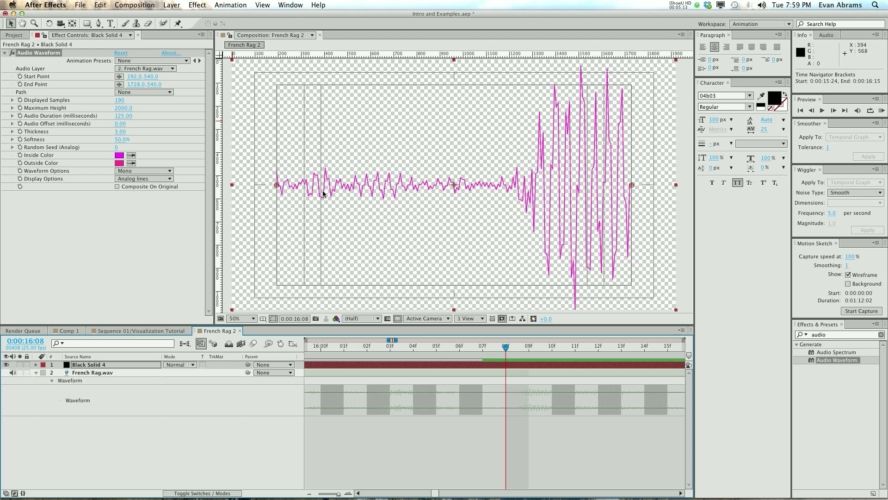
left_click(126, 119)
type("2")
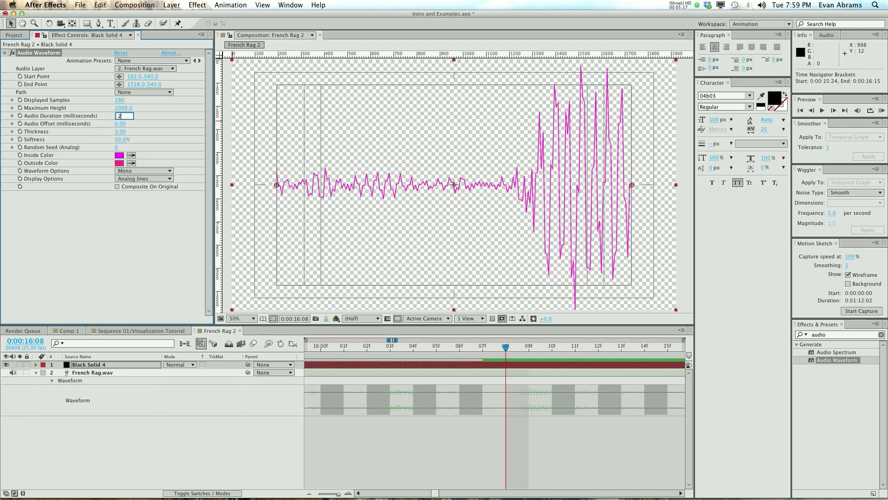
type("50")
key("Return")
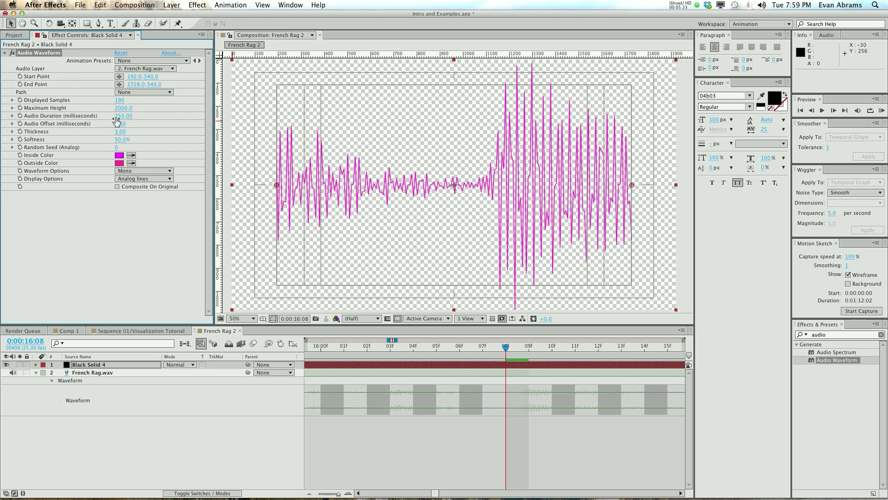
Set the Audio Waveform's Displayed Samples to 40.
left_click(120, 100)
type("40")
key("Return")
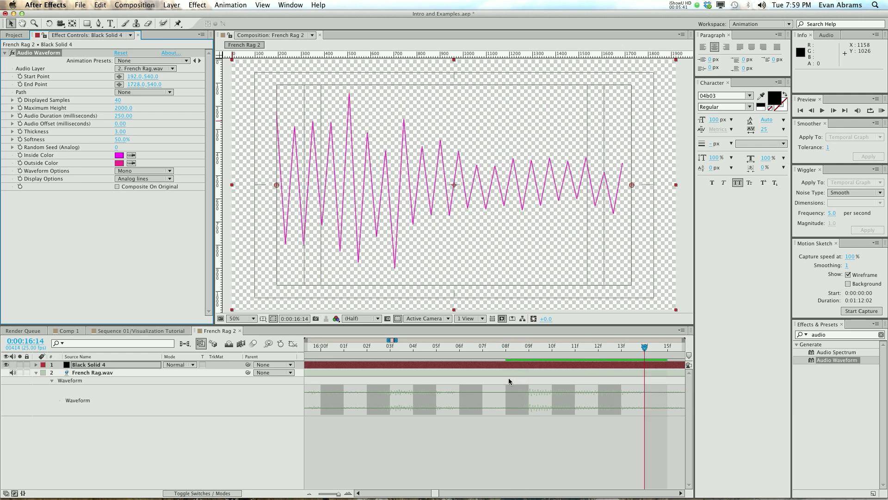
Set Displayed Samples to 90, scrub back to 16:00, then settle on 125.
left_click(122, 100)
type("90")
key("Return")
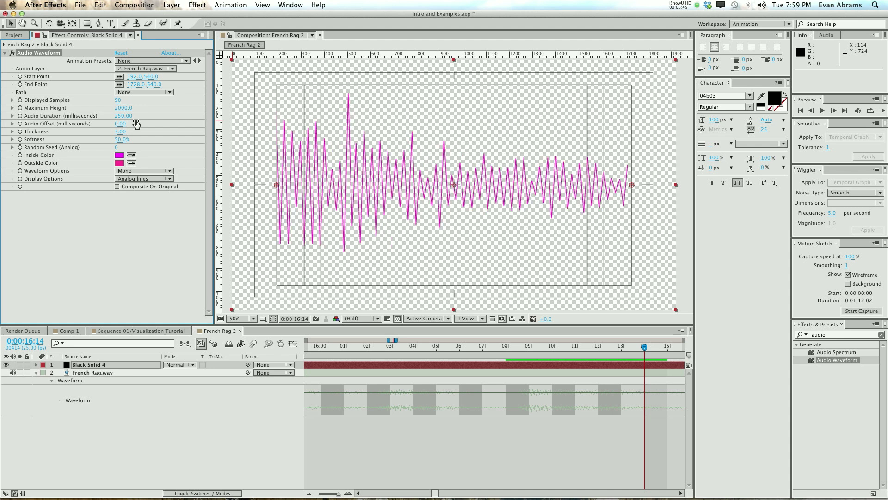
left_click(491, 361)
left_click_drag(474, 357, 321, 357)
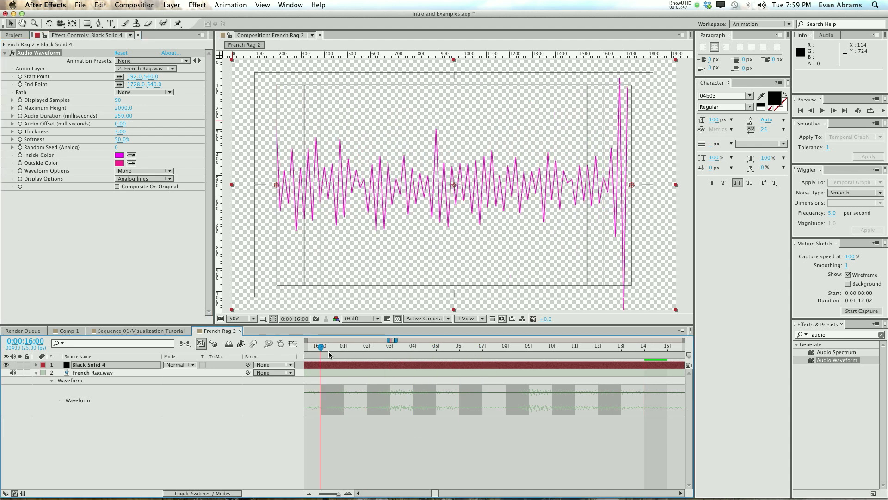
left_click(121, 100)
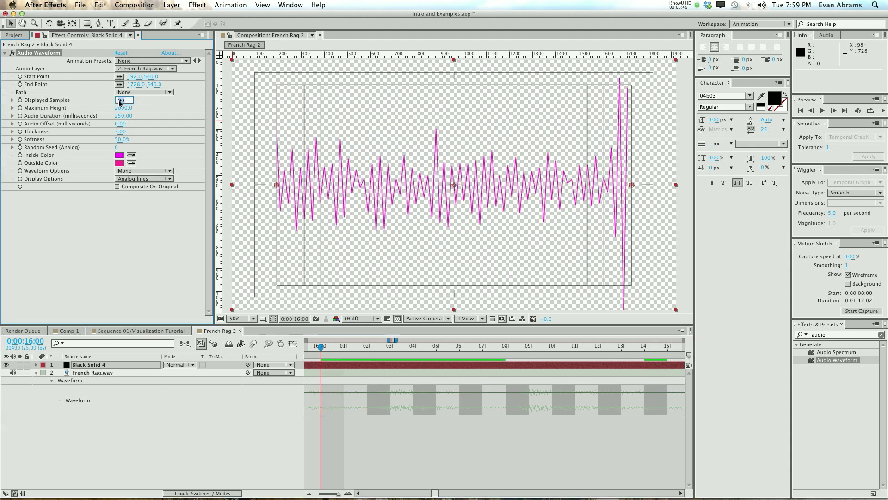
key("Return")
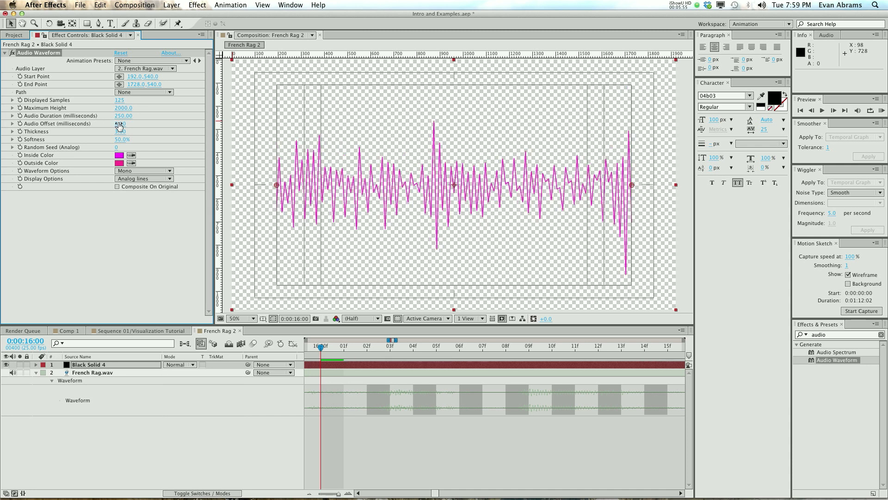
left_click_drag(436, 495, 434, 494)
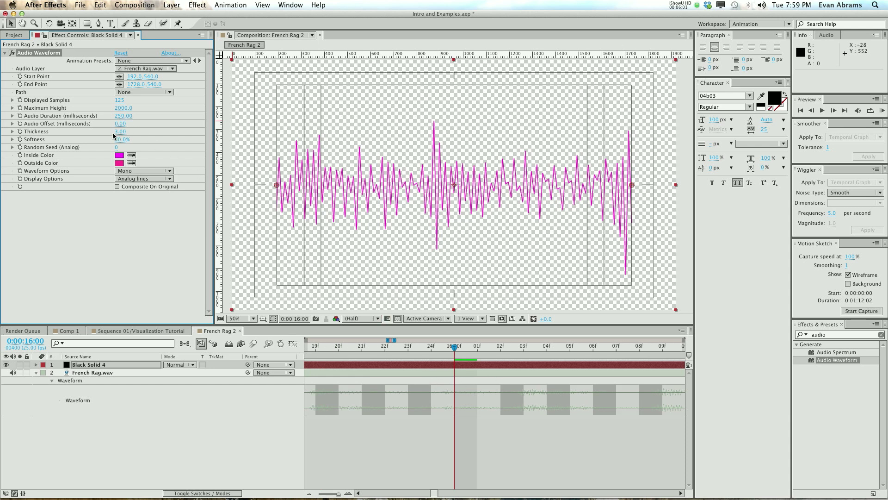
Set the Audio Waveform's Thickness to 5.00.
mouse_move(118, 134)
left_mouse_down()
mouse_move(136, 132)
mouse_move(32, 138)
left_mouse_up()
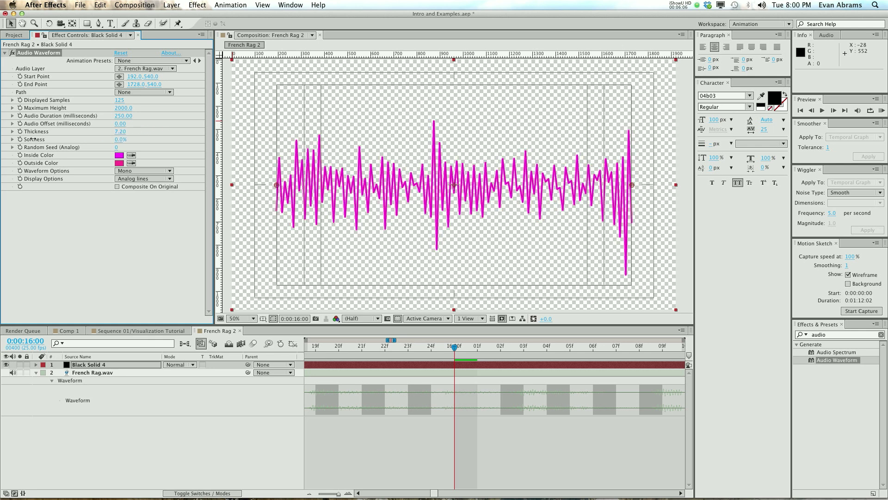
left_click(119, 131)
type("5")
key("Return")
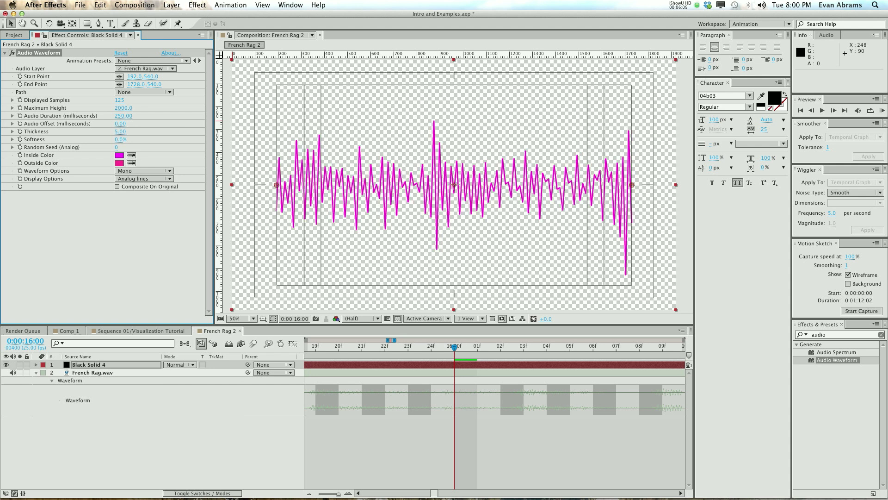
Set the waveform's Inside Color to cyan and its Outside Color to pale cyan.
left_click(119, 155)
left_click_drag(652, 243, 657, 219)
left_click(794, 221)
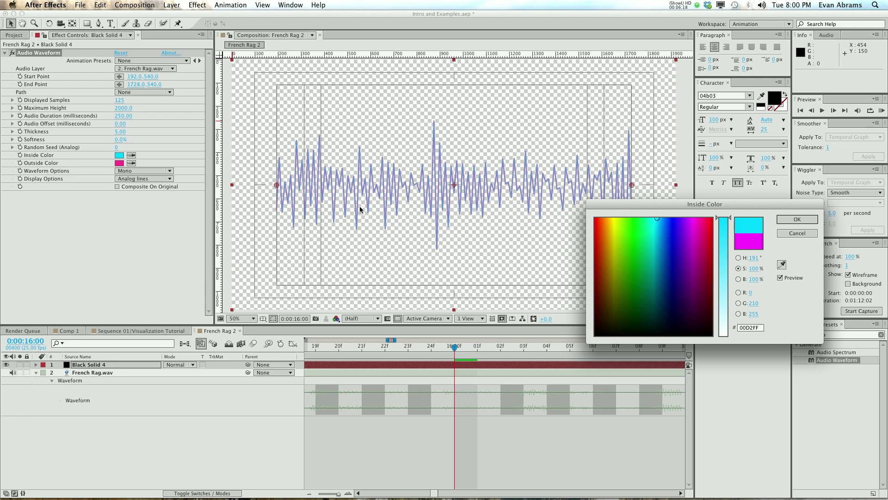
left_click(796, 219)
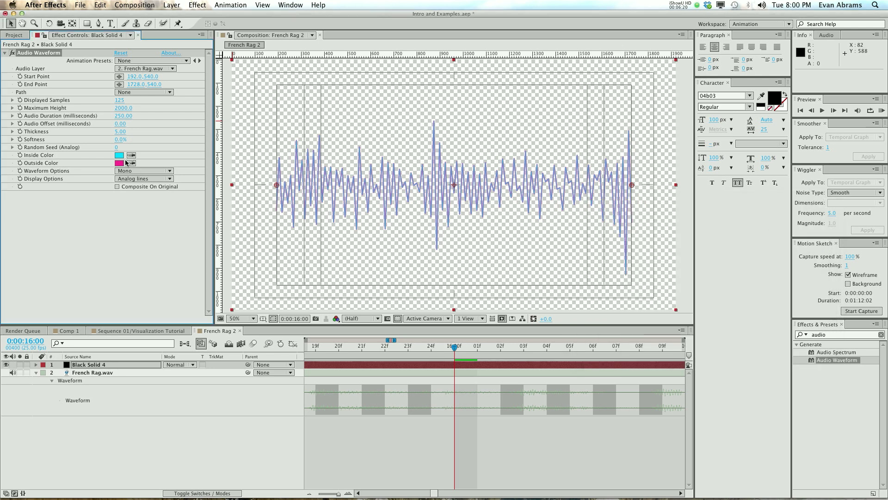
left_click(119, 162)
left_click_drag(701, 263, 656, 203)
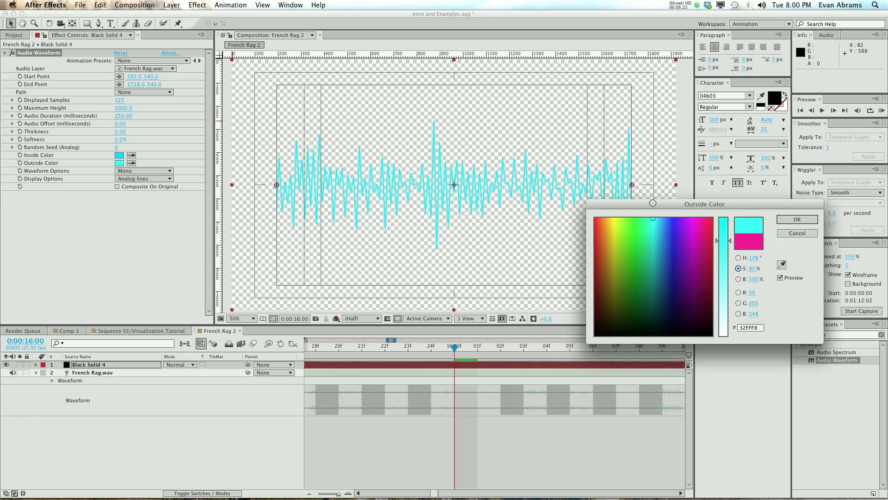
left_click_drag(728, 267, 726, 313)
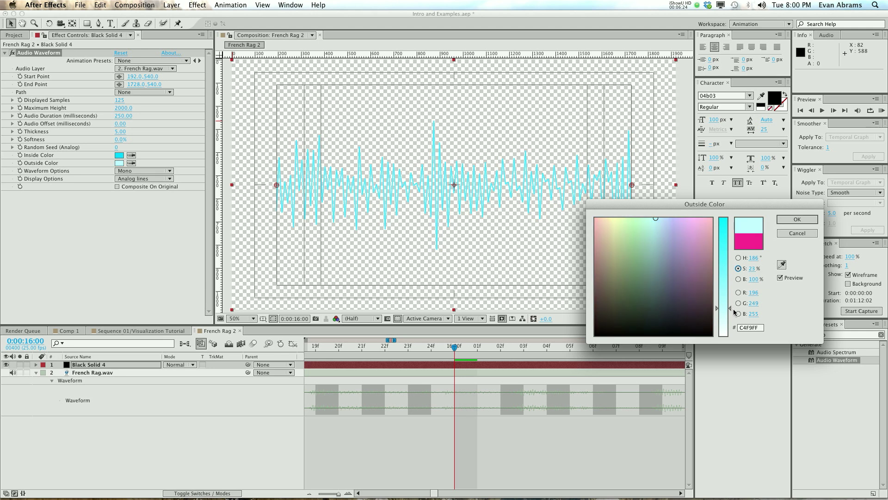
left_click(797, 219)
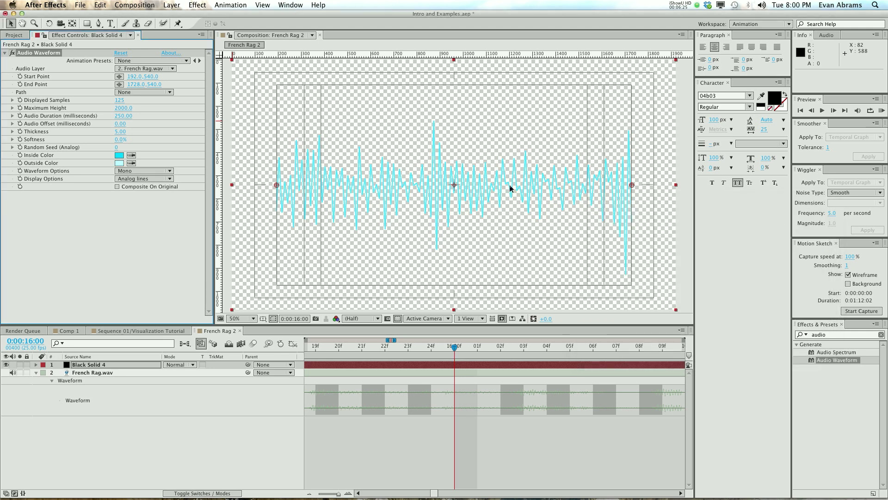
Draw the waveform from the Left channel as Analog lines, with Composite On Original checked.
left_click(122, 172)
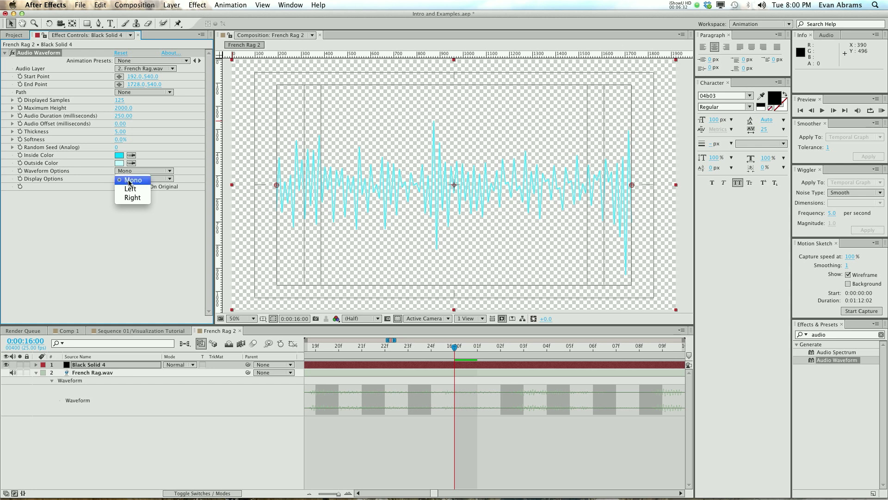
left_click(132, 190)
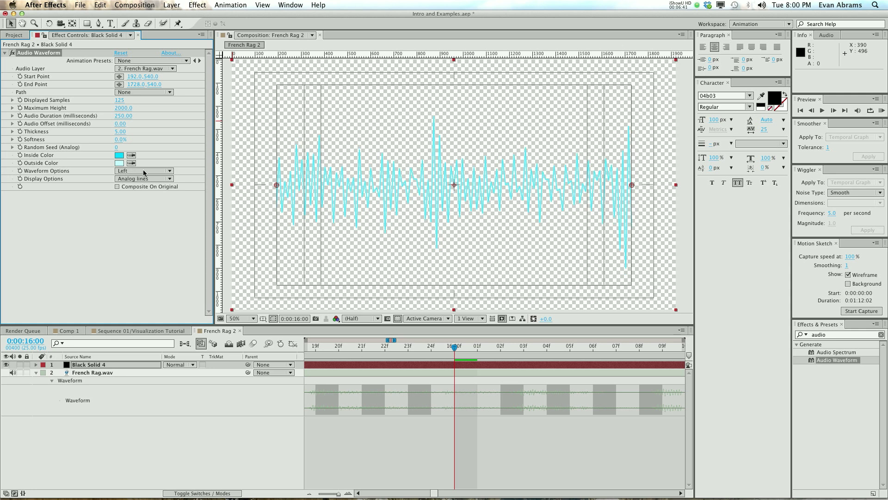
left_click(137, 180)
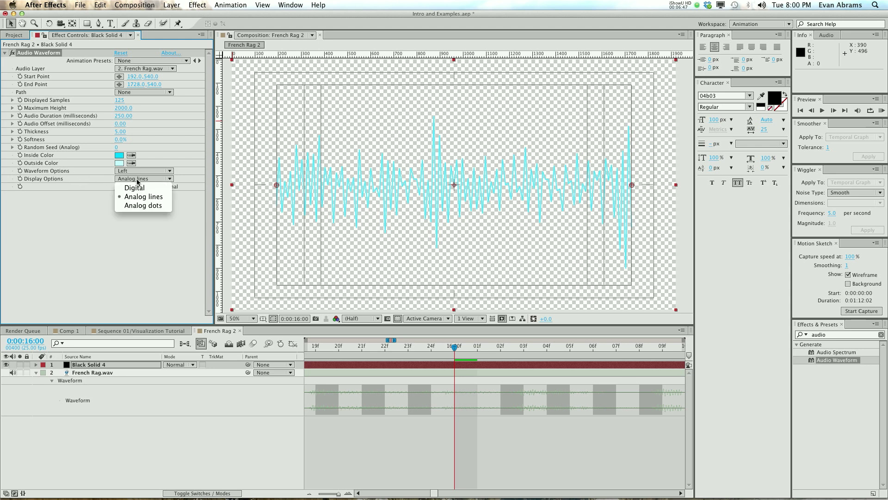
left_click(139, 188)
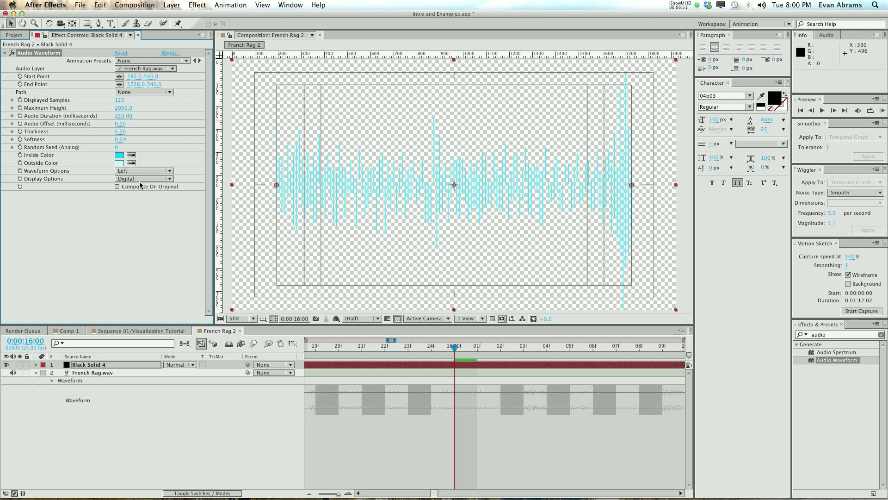
left_click(117, 186)
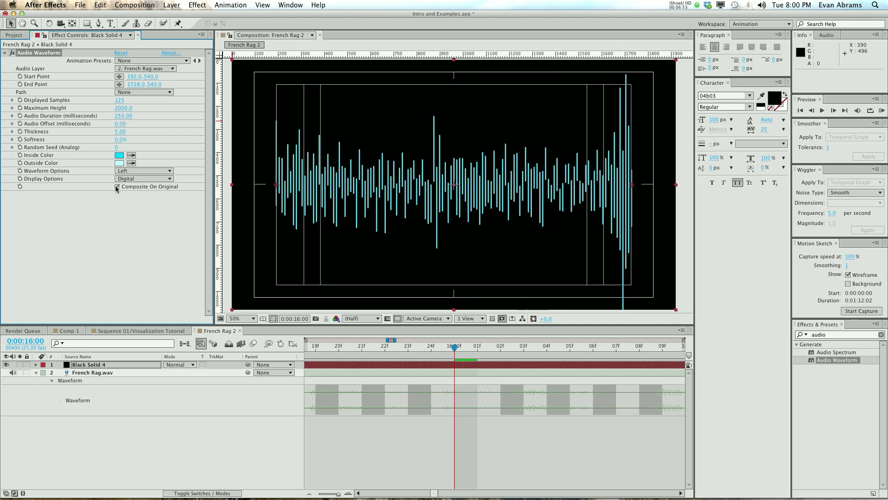
left_click(144, 179)
left_click(144, 210)
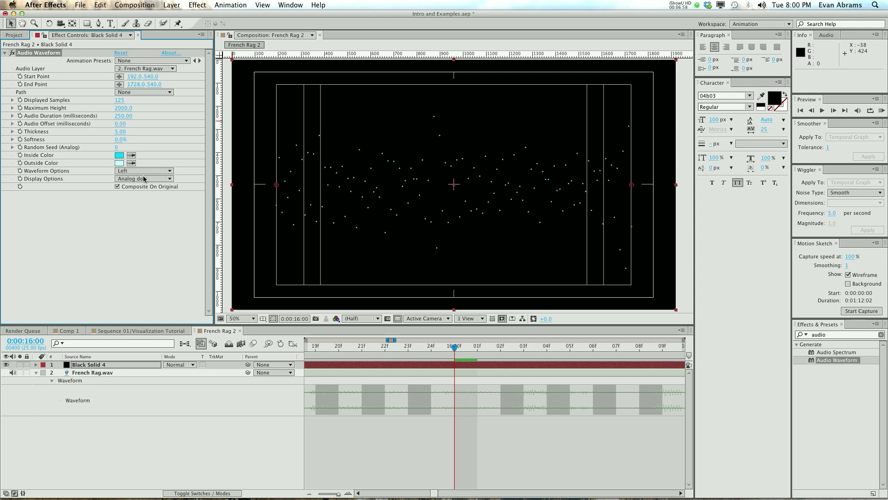
left_click(143, 178)
left_click(144, 199)
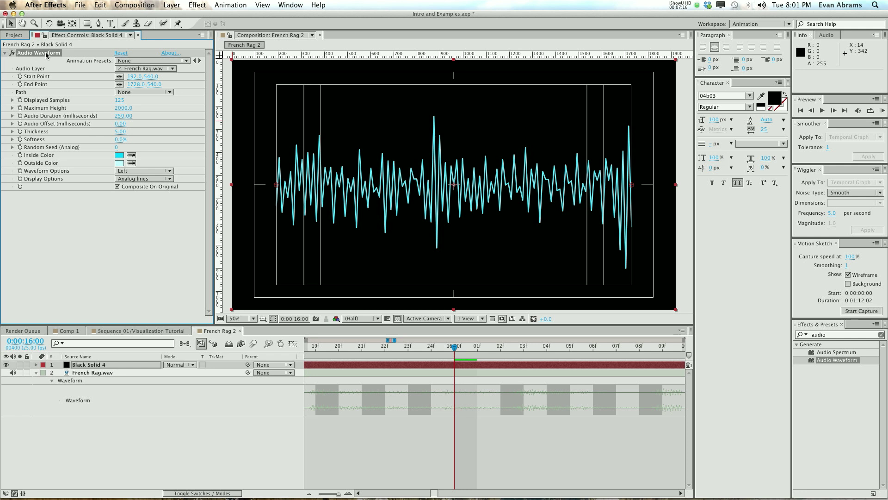
Duplicate the Audio Waveform and colour the copy red inside with a pale pink outside.
key("super+d")
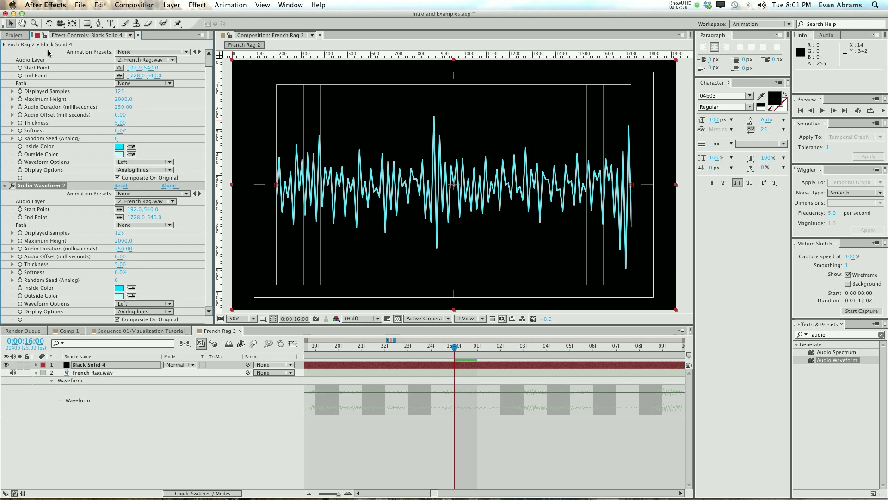
left_click(4, 53)
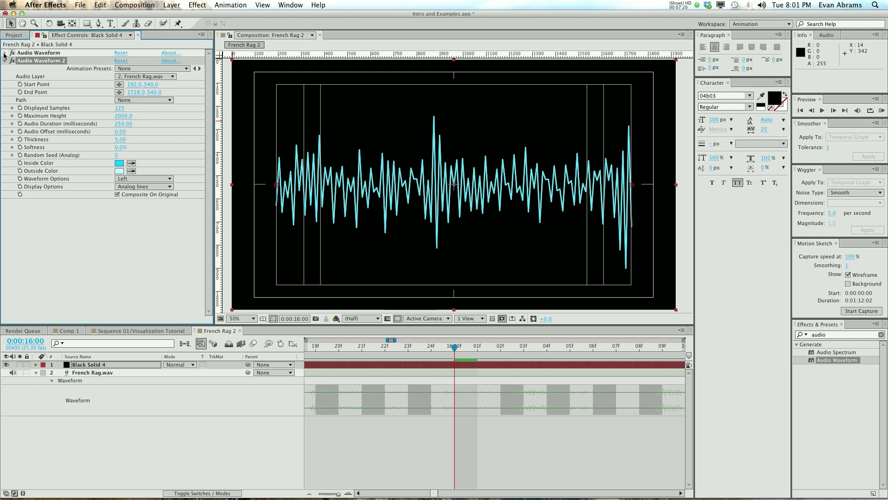
left_click(119, 165)
left_click_drag(618, 265, 595, 218)
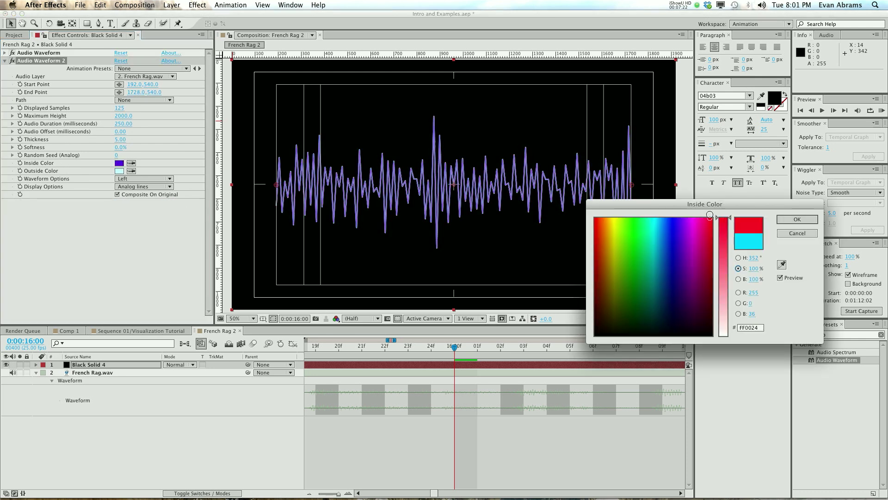
left_click(790, 222)
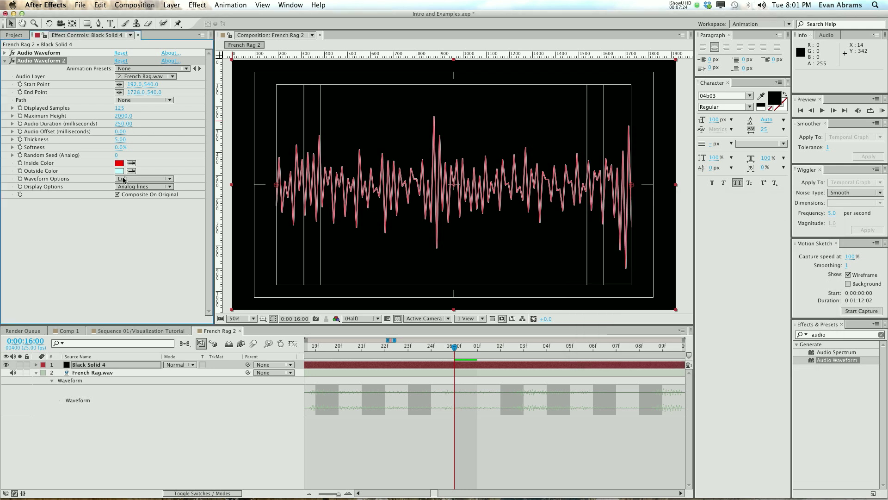
left_click(121, 171)
left_click_drag(648, 261, 719, 212)
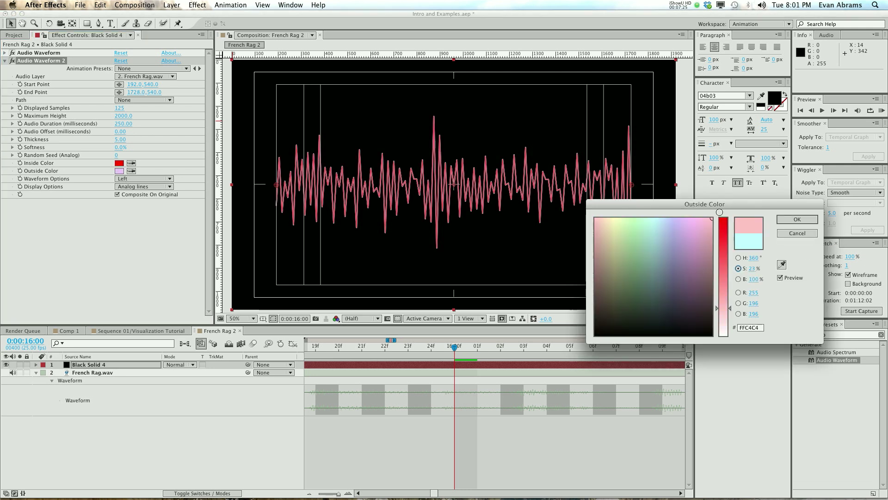
left_click(794, 218)
Draw Audio Waveform 2 from the Right channel, preview, collapse it and return to 0:00:15:24.
left_click(130, 180)
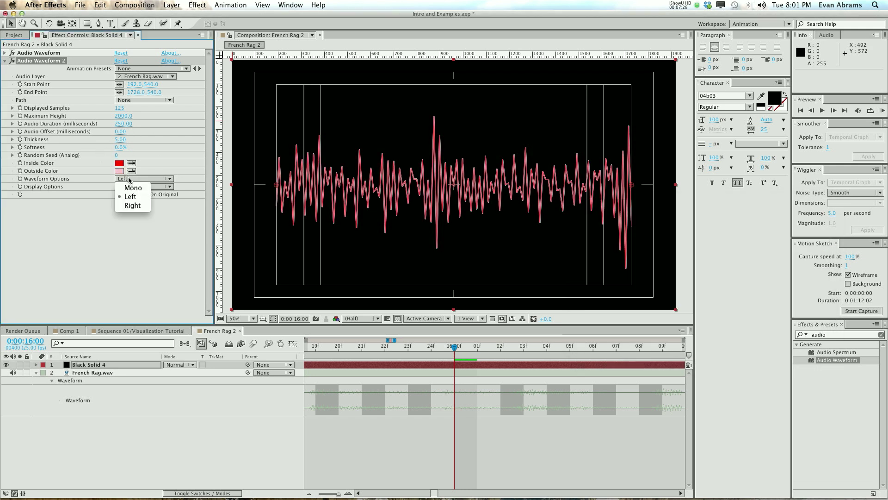
left_click(132, 205)
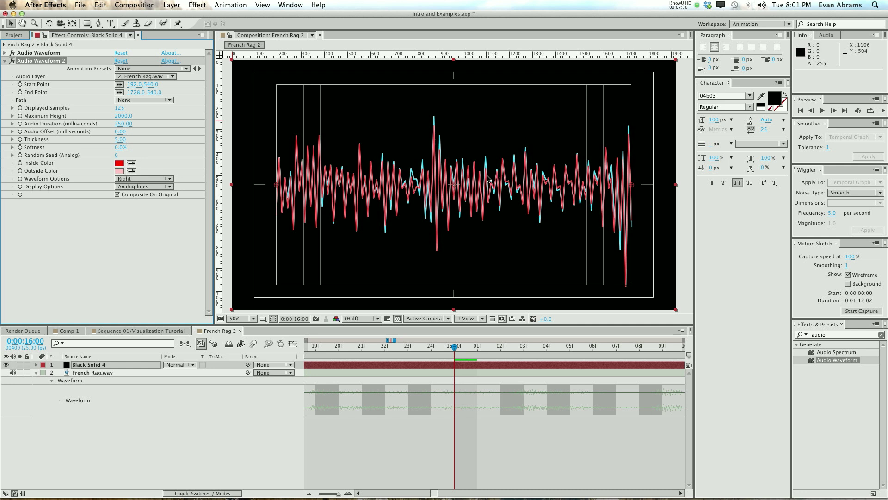
key("KP_0")
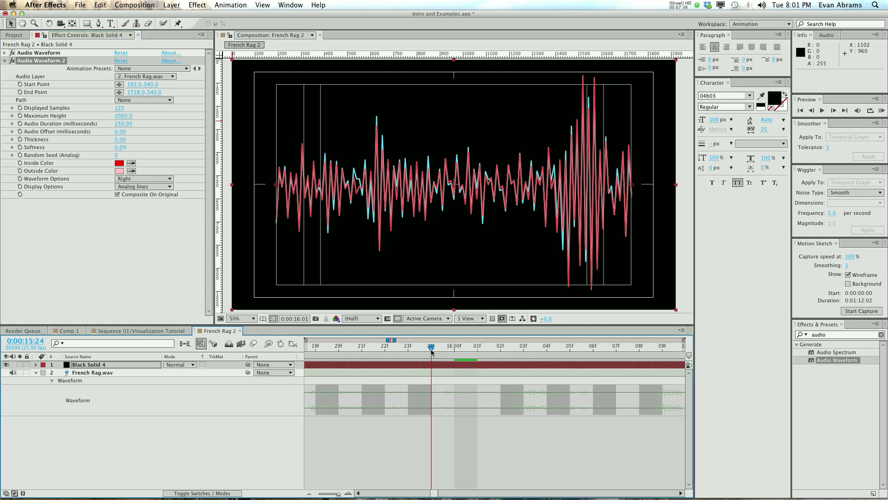
left_click(4, 61)
left_click(144, 129)
key("Page_Up")
key("Page_Up")
key("Page_Up")
key("Page_Up")
key("Page_Up")
key("Page_Up")
key("Page_Up")
key("Page_Up")
key("Page_Up")
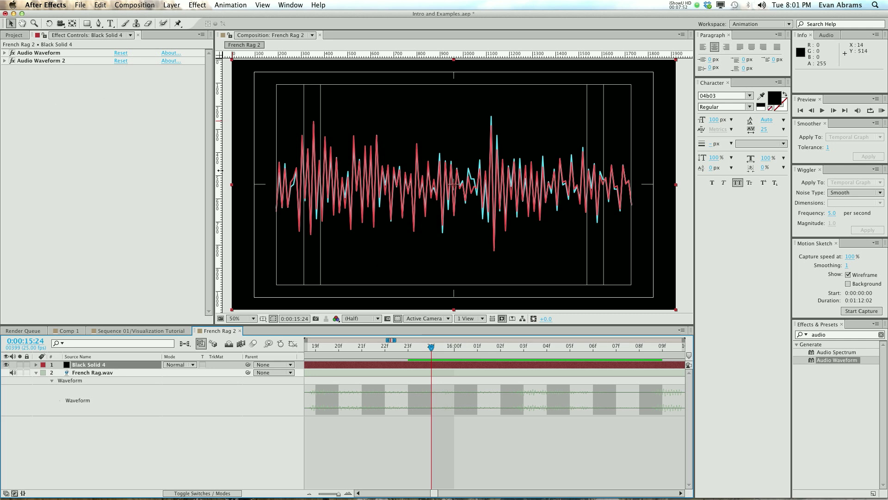
Add a Glow effect to the Black Solid 4 waveform layer.
left_click(143, 150)
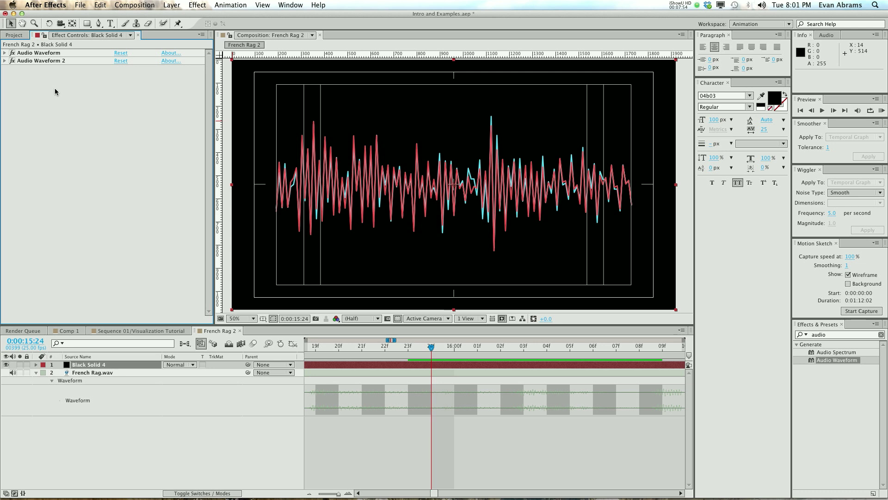
left_click(37, 55)
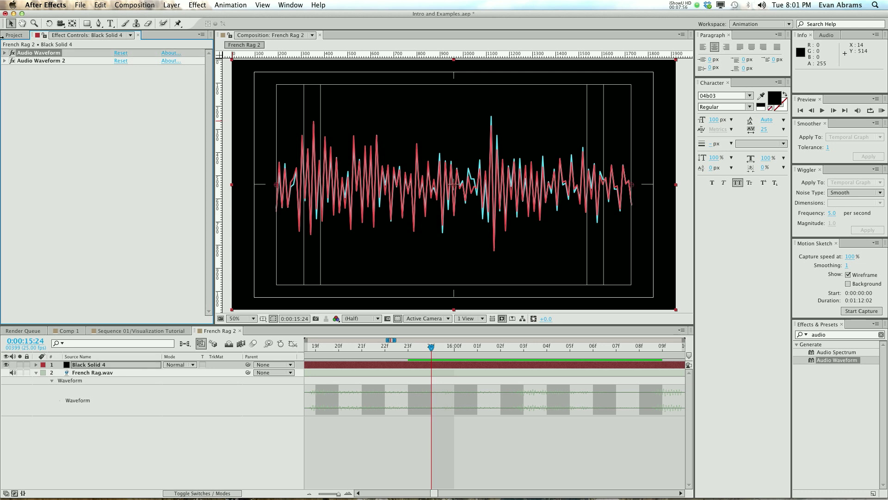
left_click(43, 62)
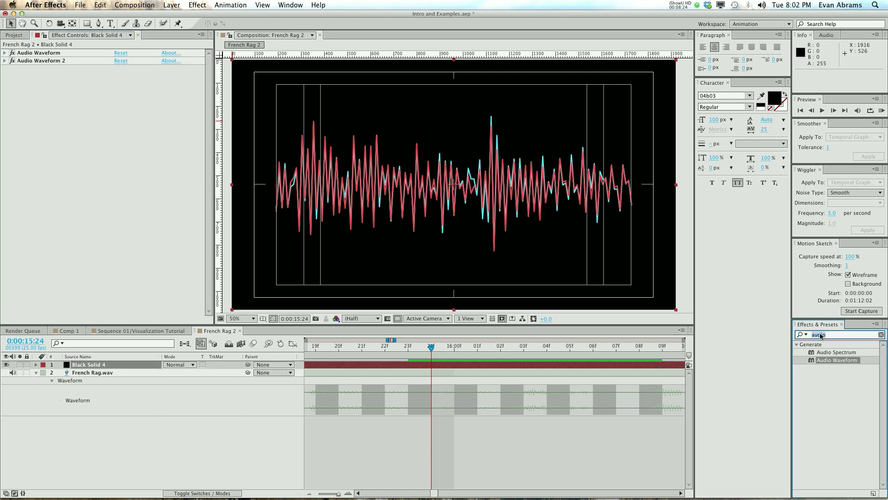
type("glow")
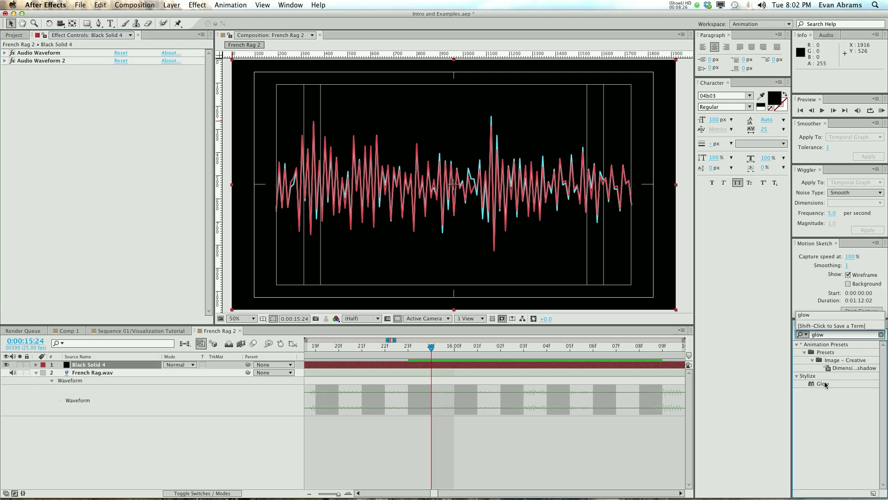
left_click_drag(826, 384, 127, 192)
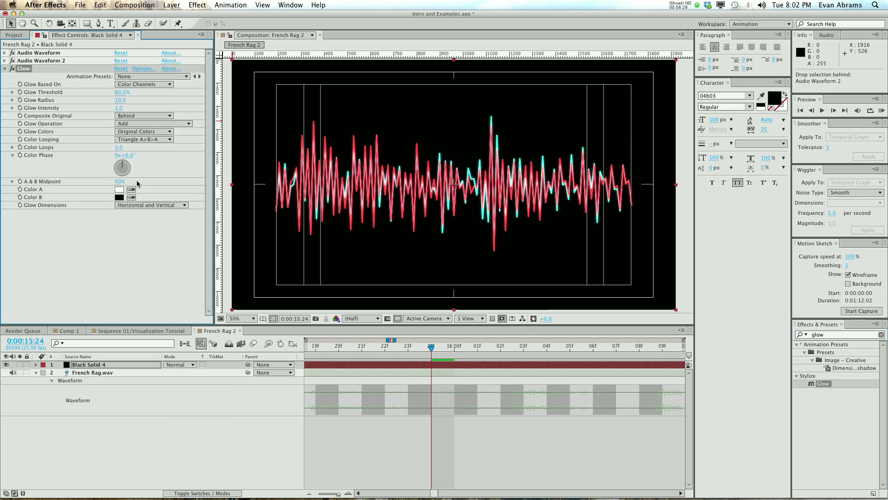
Add Venetian Blinds with Direction 90°, Transition Completion 50% and Width 7.
left_click(823, 336)
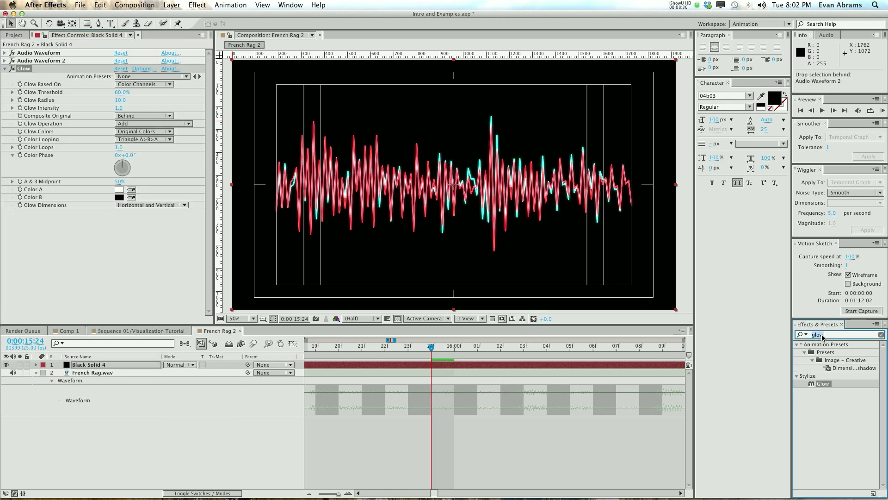
type("ven")
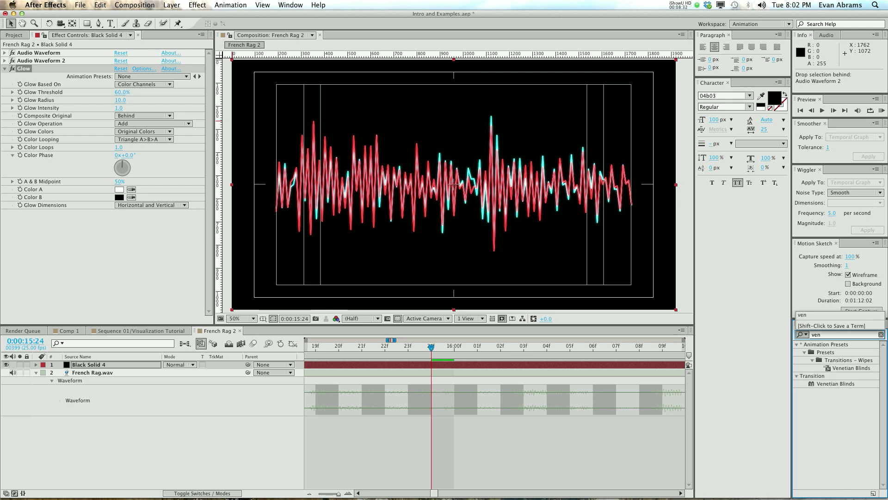
double_click(836, 383)
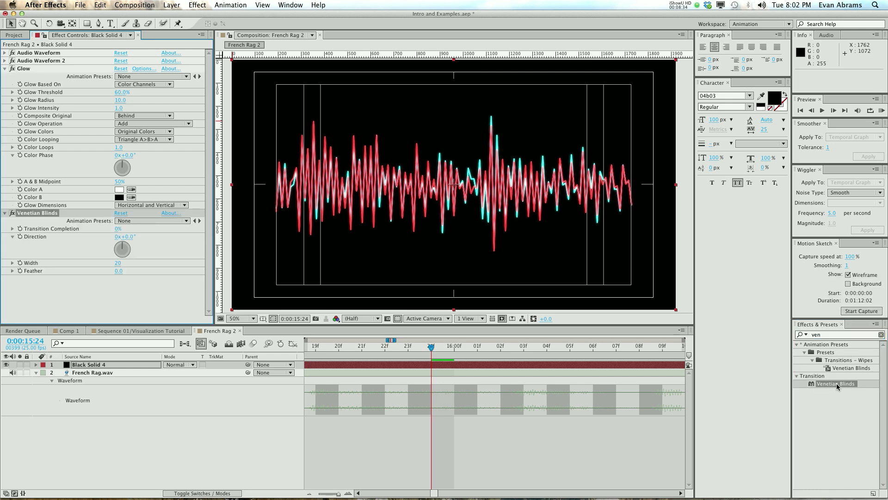
left_click_drag(124, 252, 128, 230)
left_click(123, 228)
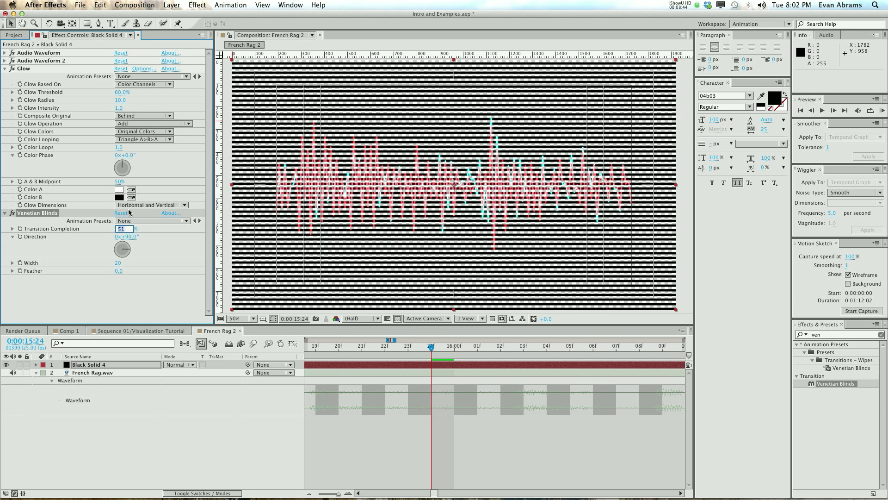
type("50")
key("Return")
left_click_drag(119, 266, 108, 263)
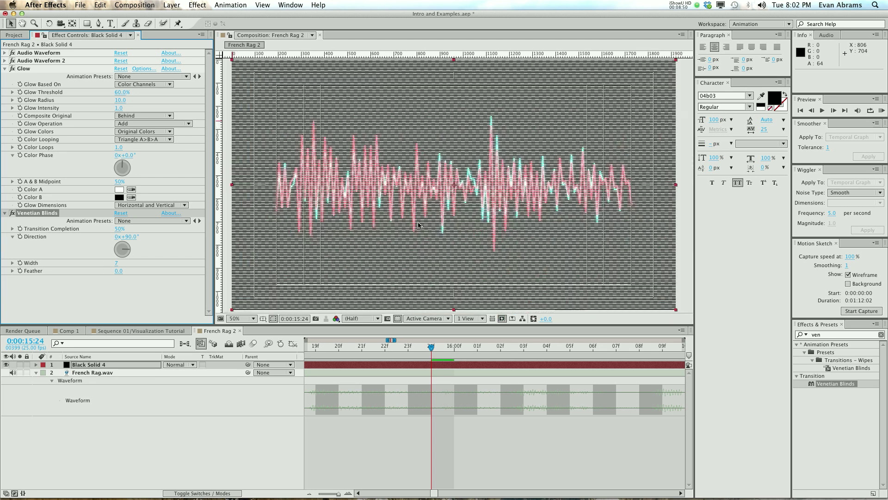
left_click(96, 434)
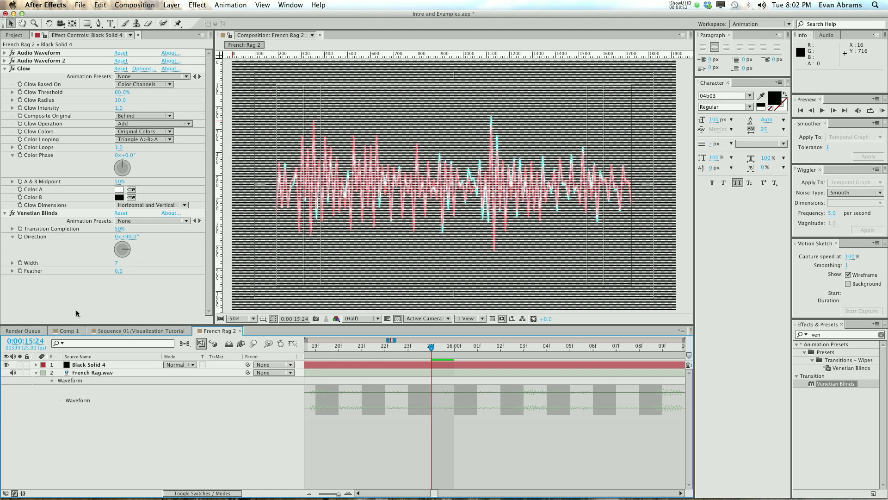
Place Black Solid 1 at the bottom of the timeline as a black background.
left_click(10, 35)
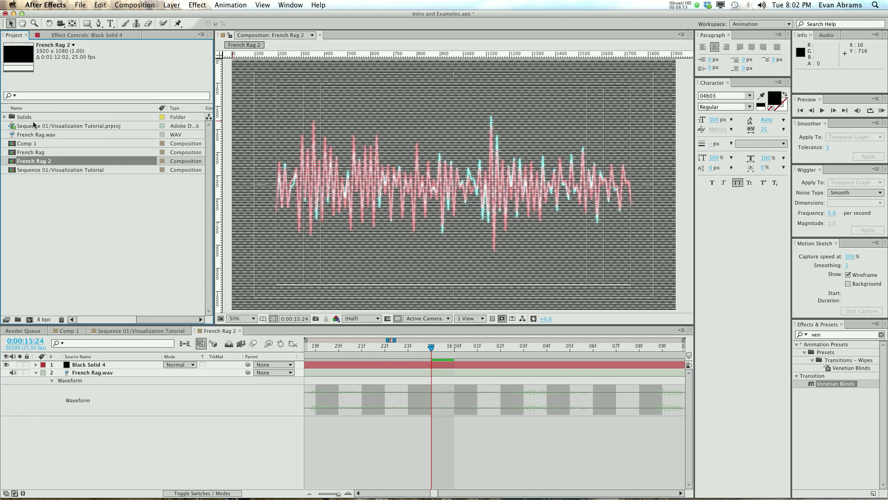
left_click(4, 117)
left_click_drag(28, 134, 92, 425)
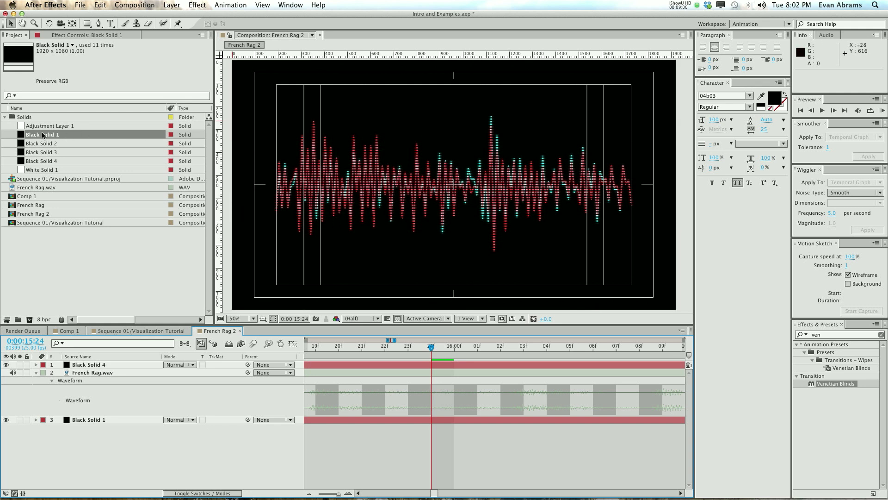
key("space")
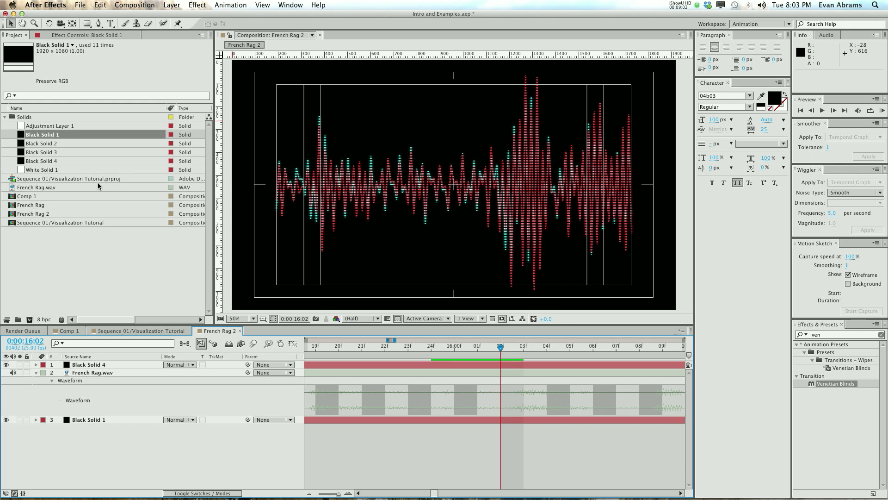
Move Glow below Venetian Blinds in Black Solid 4's effect stack.
left_click(64, 36)
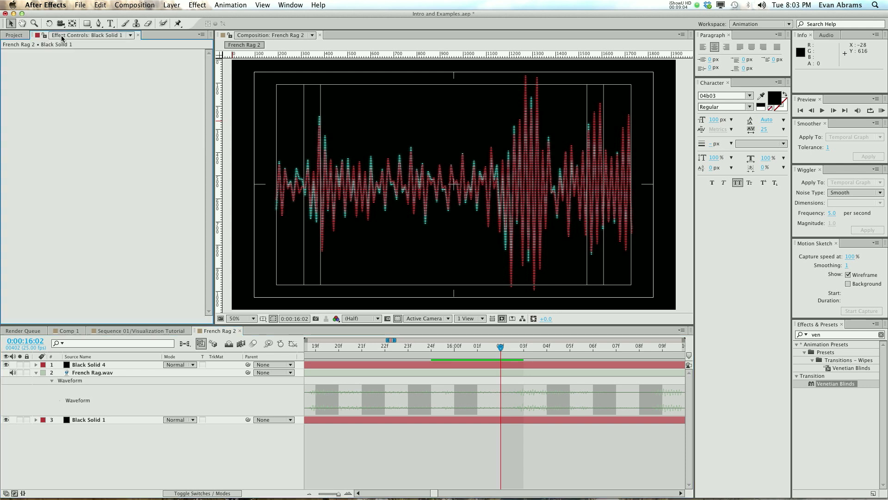
left_click(106, 364)
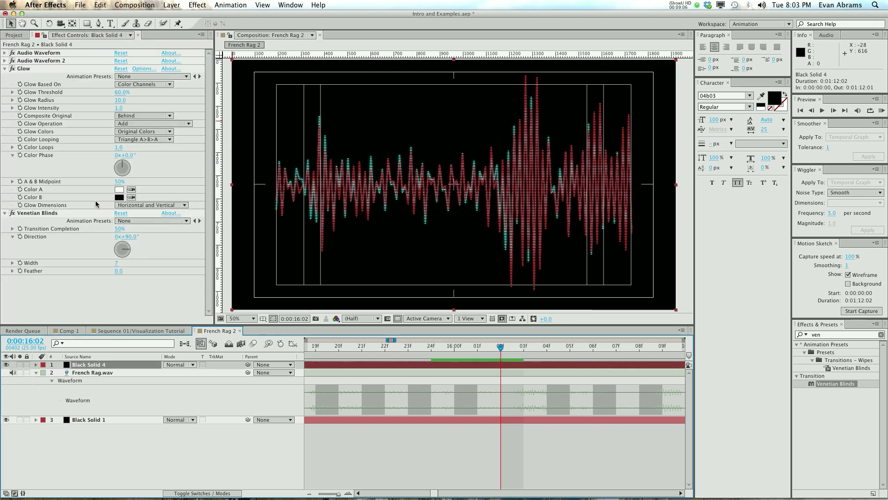
left_click(5, 69)
left_click_drag(23, 69, 24, 160)
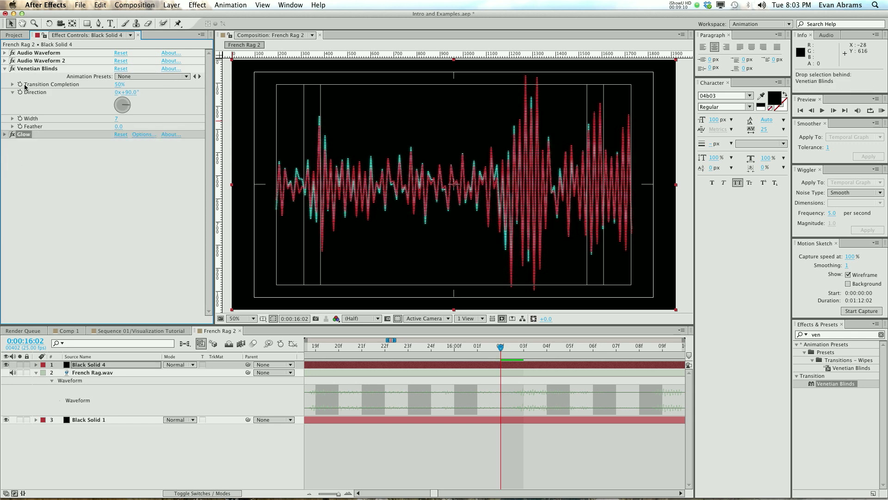
left_click(4, 69)
Add Mosaic to Black Solid 4 with 600 horizontal and 37 vertical blocks.
left_click(840, 335)
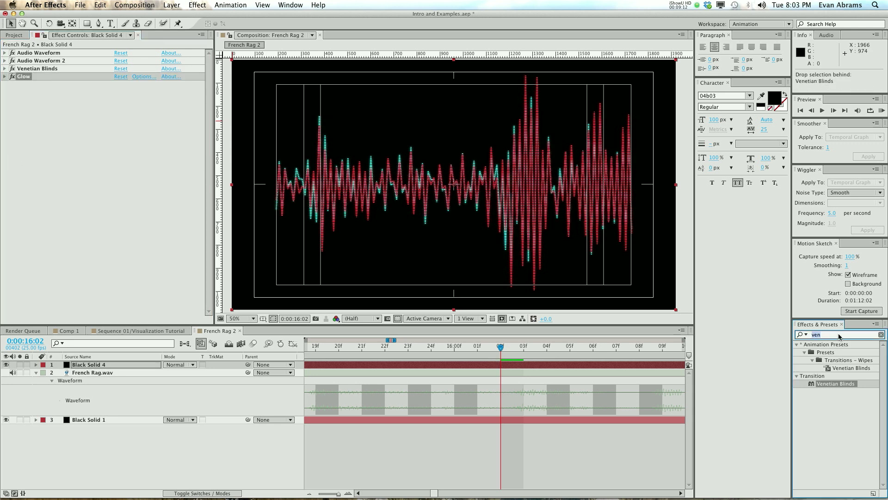
type("mosa")
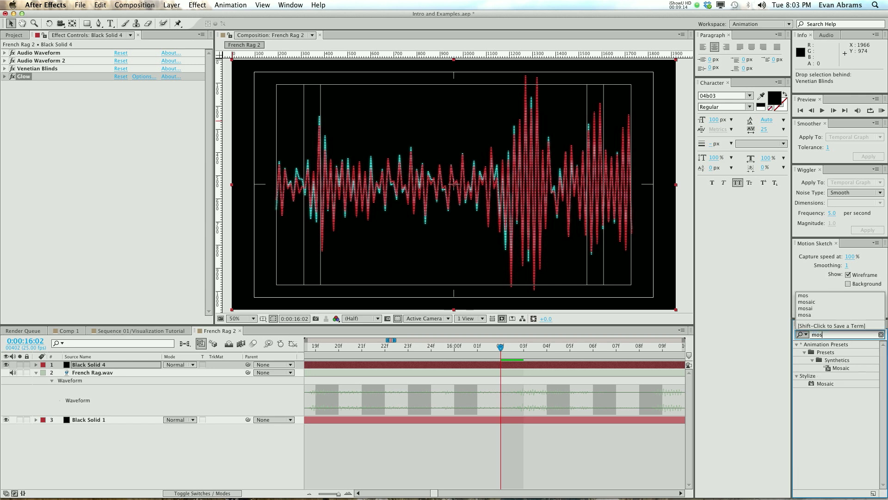
left_click(833, 381)
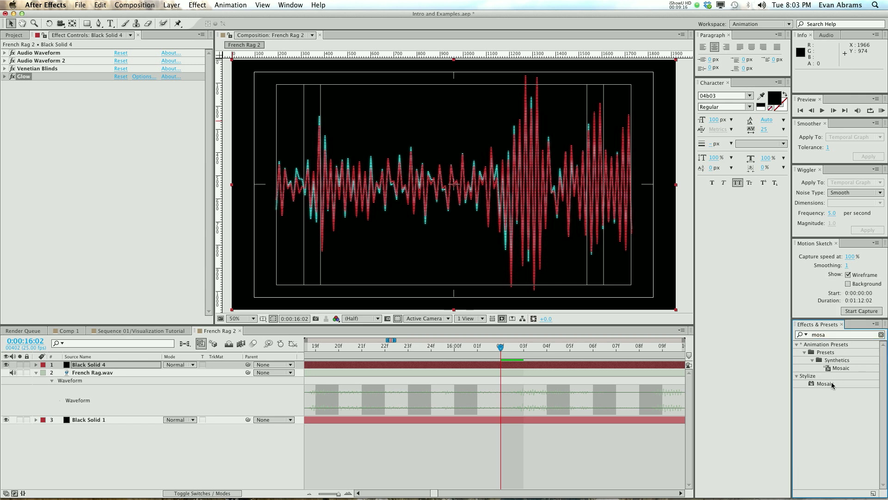
left_click_drag(832, 382, 29, 69)
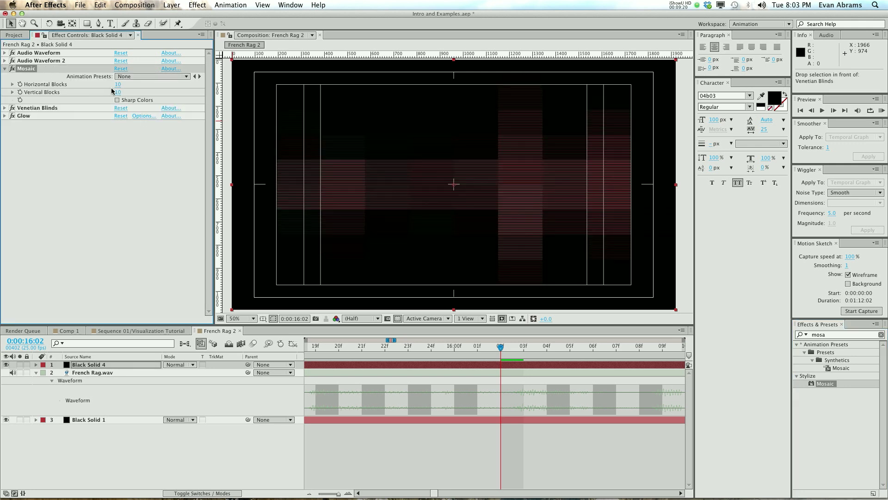
left_click_drag(116, 84, 415, 88)
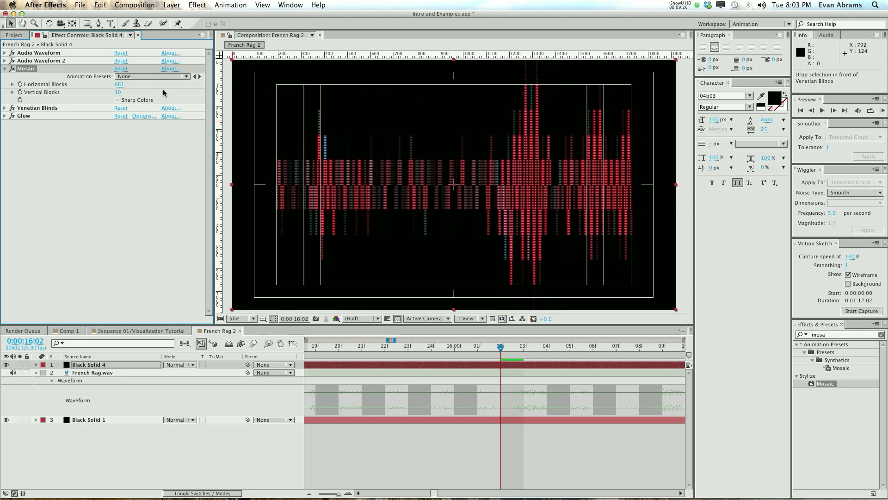
mouse_move(121, 93)
left_mouse_down()
mouse_move(153, 92)
mouse_move(120, 92)
left_mouse_up()
Preview the mosaic result and move the time to 0:00:16:10.
left_click(44, 53)
key("space")
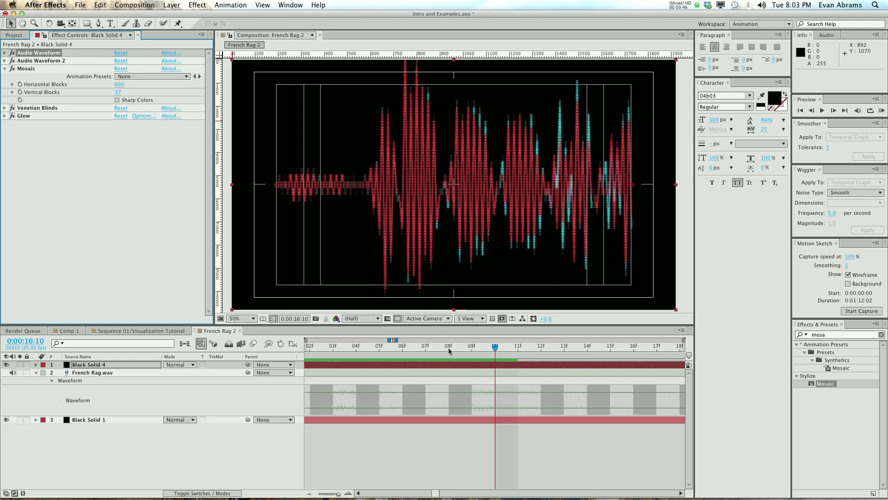
left_click(333, 348)
key("space")
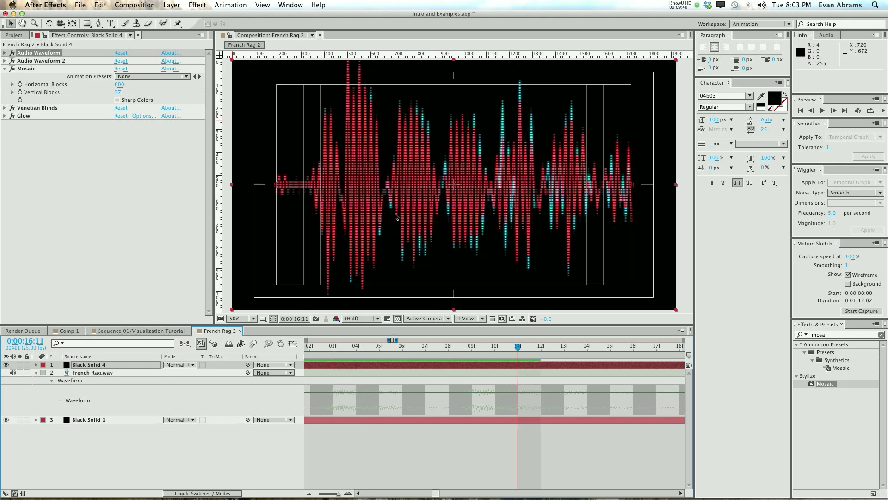
left_click(6, 70)
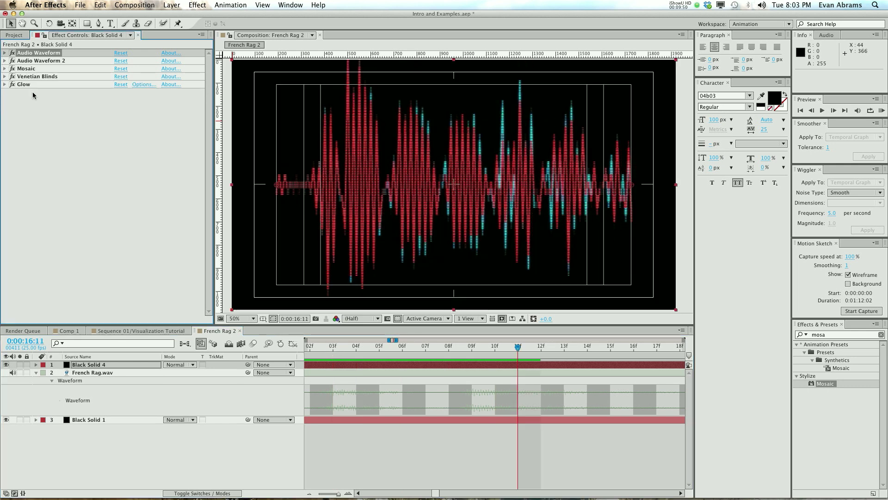
left_click(391, 347)
left_click_drag(391, 347, 495, 347)
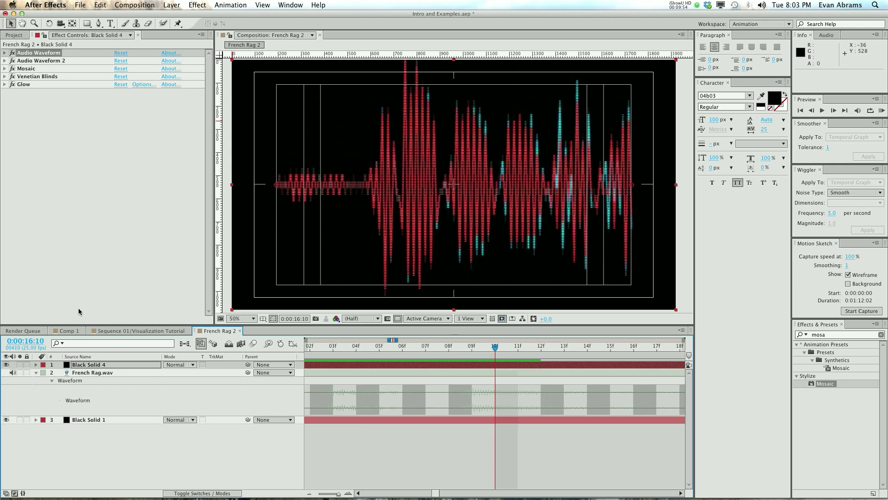
left_click(124, 332)
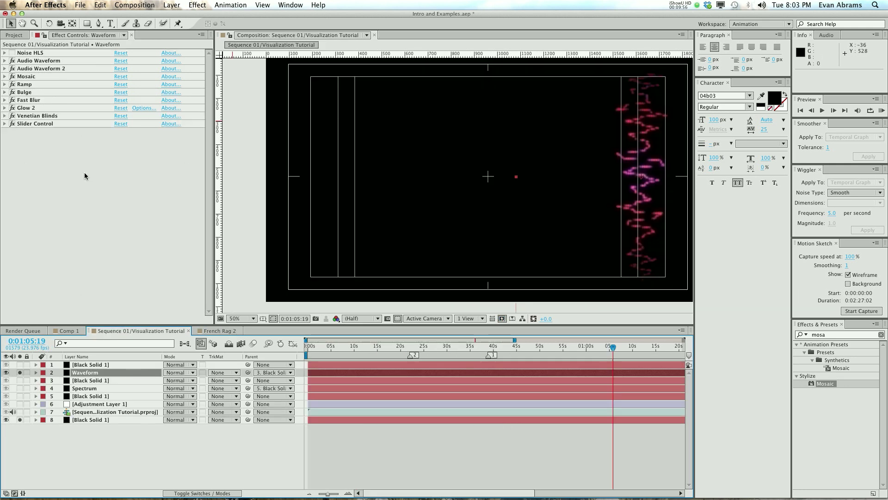
left_click(29, 85)
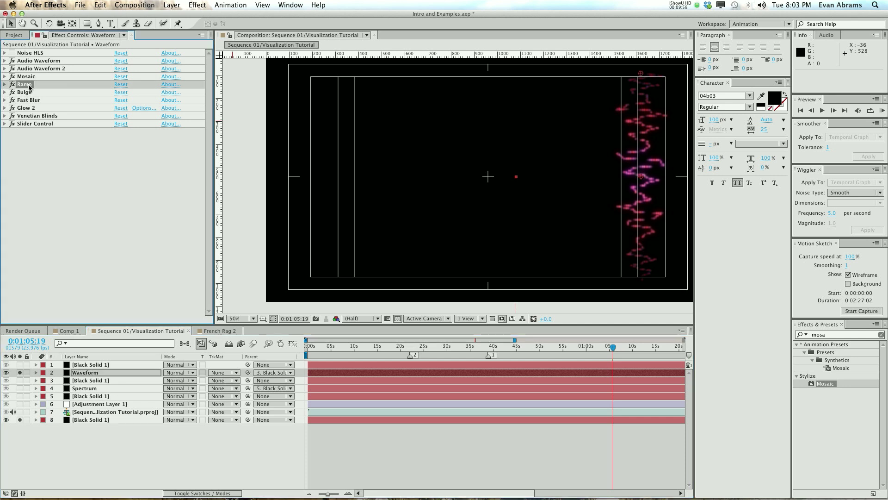
left_click(29, 93)
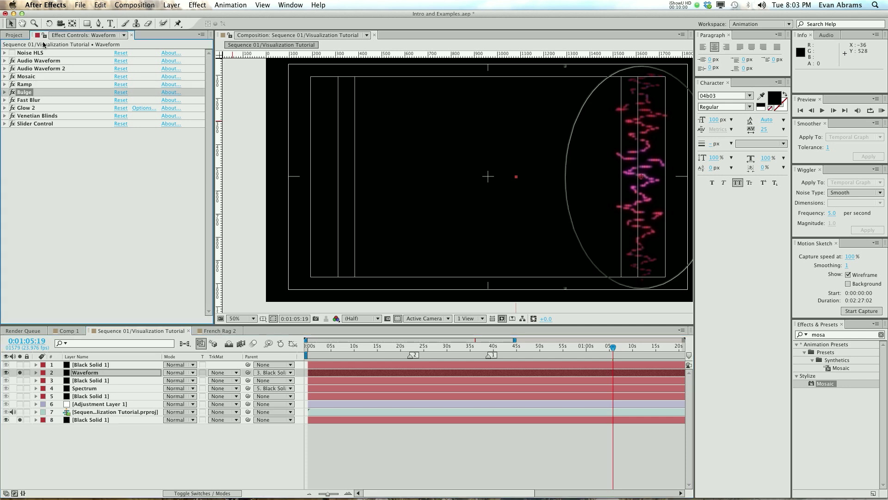
left_click(220, 330)
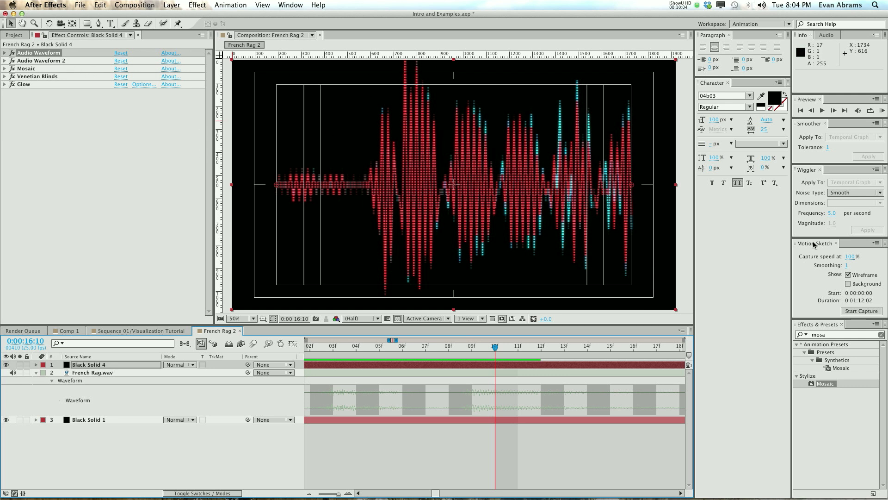
Add Bulge above Mosaic with radii 854 × 488 and Bulge Height 0.5.
left_click(830, 335)
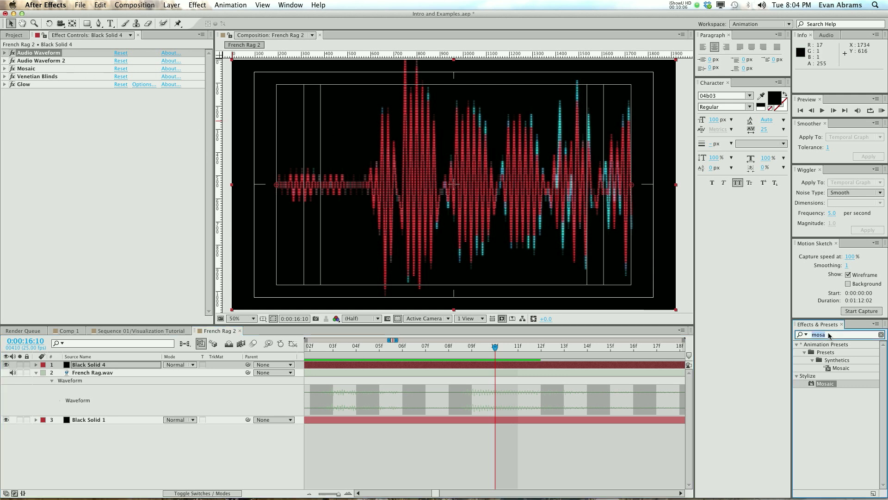
type("bulge")
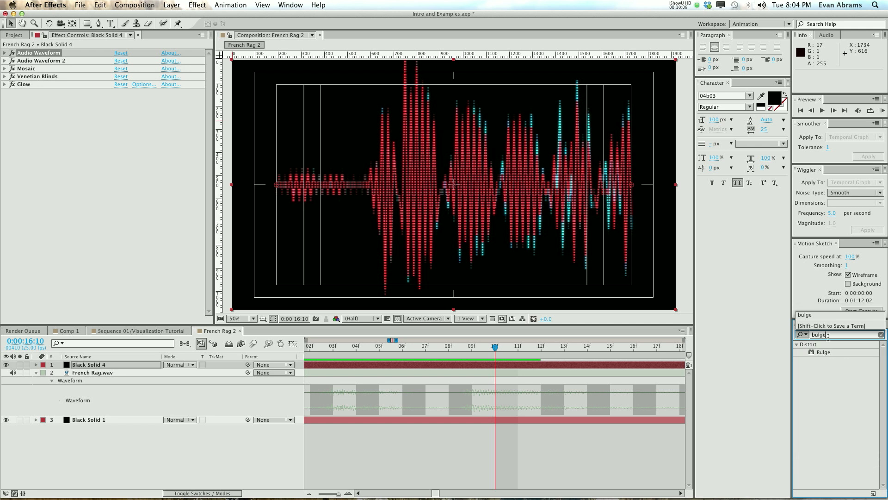
left_click(822, 353)
left_click_drag(822, 355, 43, 69)
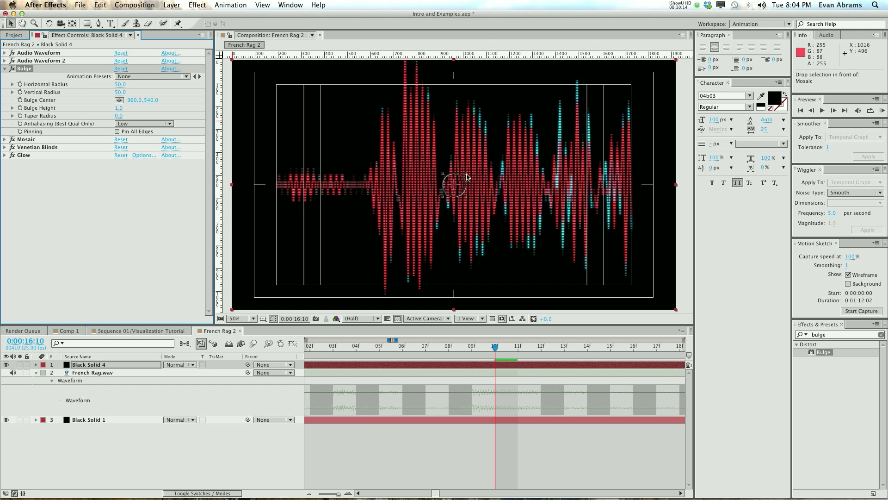
left_click_drag(467, 177, 653, 73)
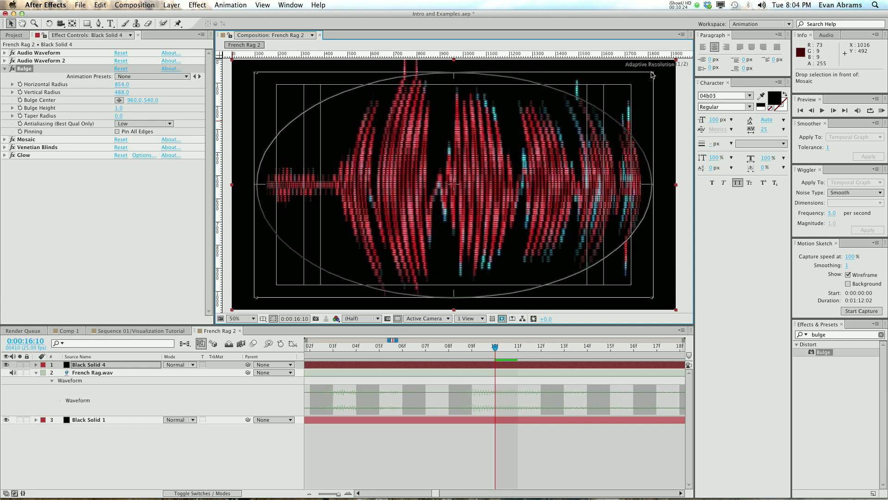
left_click(122, 109)
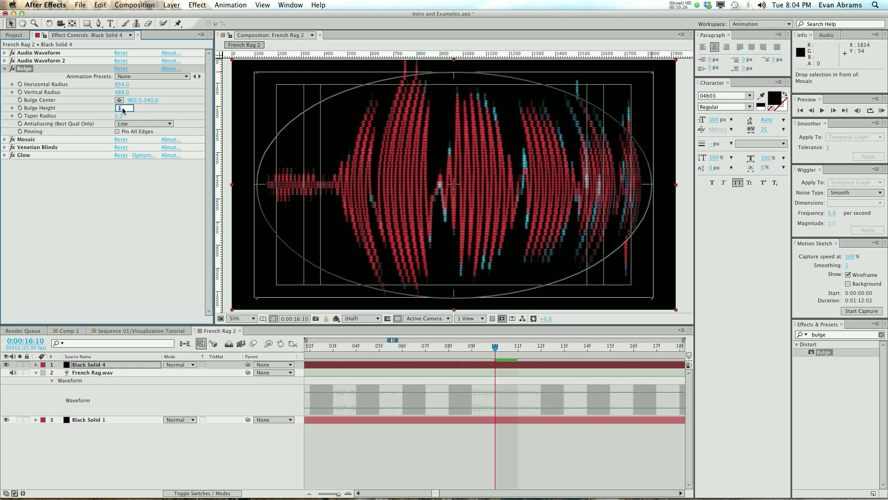
key("Return")
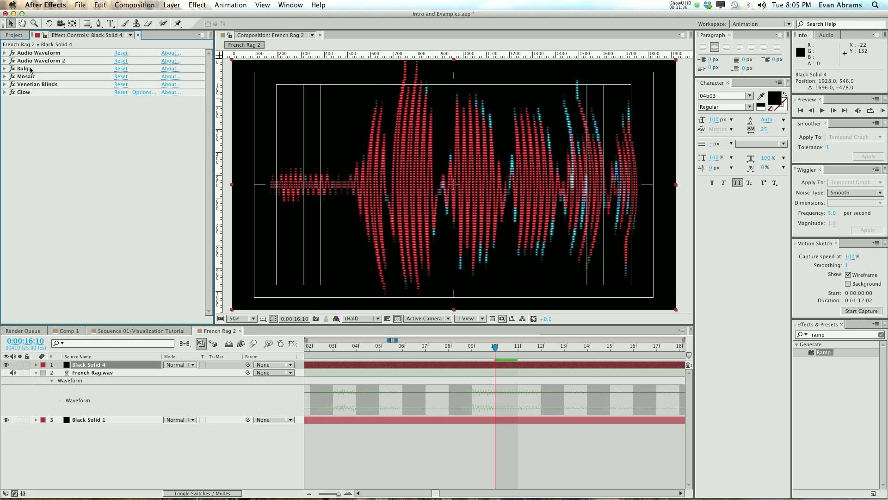
Set Maximum Height to 1000 on Audio Waveform 2 and 1100 on Audio Waveform.
left_click_drag(551, 348, 528, 353)
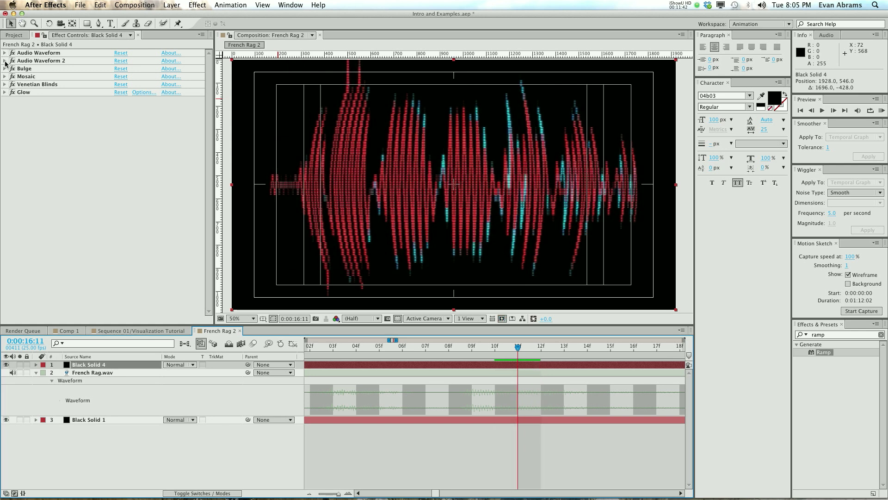
left_click(5, 61)
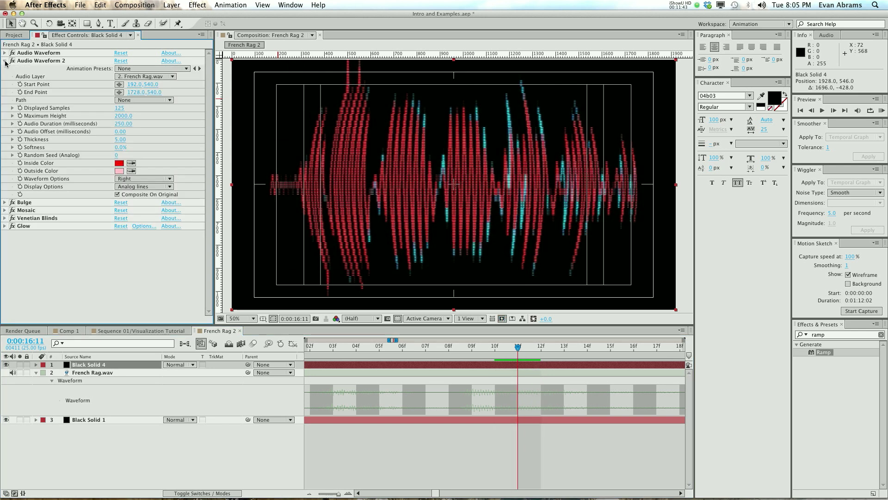
left_click(123, 116)
type("1000")
key("Return")
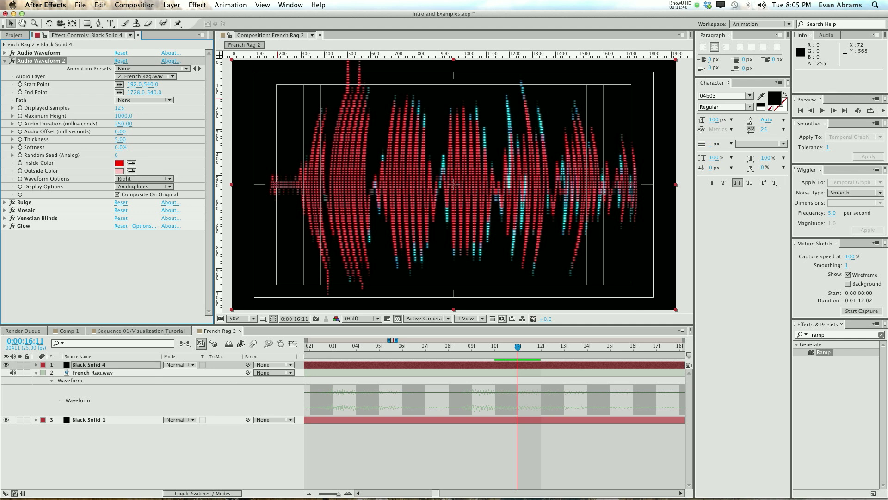
left_click(4, 52)
left_click(124, 109)
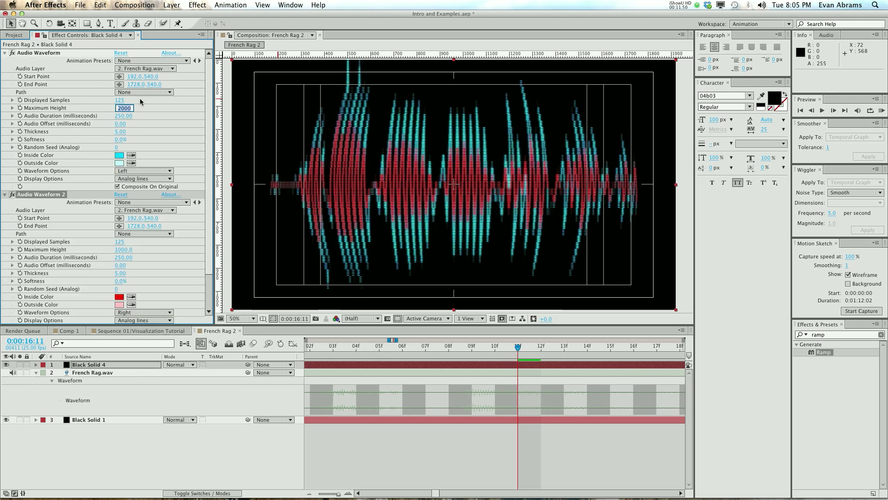
type("1100")
key("Return")
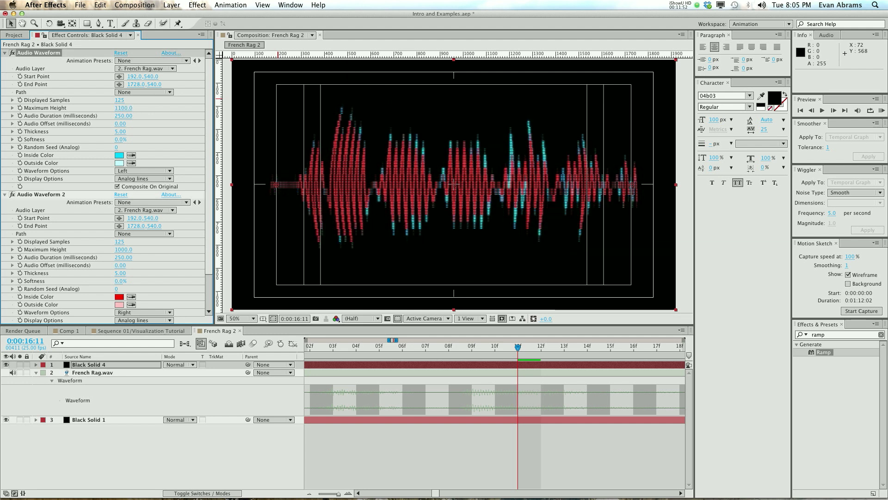
left_click_drag(519, 347, 427, 350)
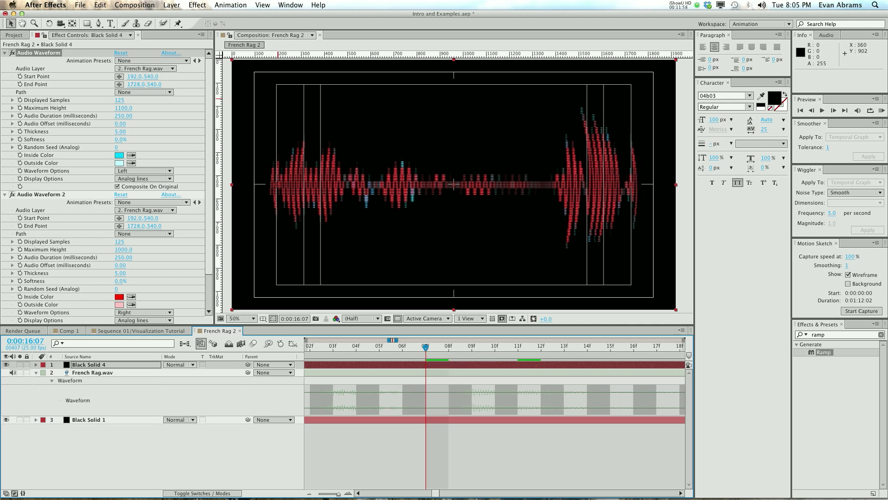
left_click(5, 54)
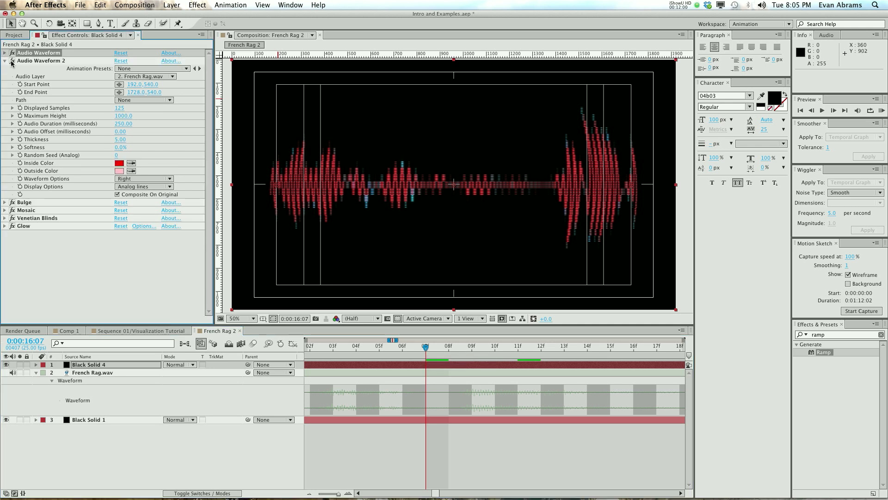
left_click(5, 61)
left_click_drag(12, 68, 12, 95)
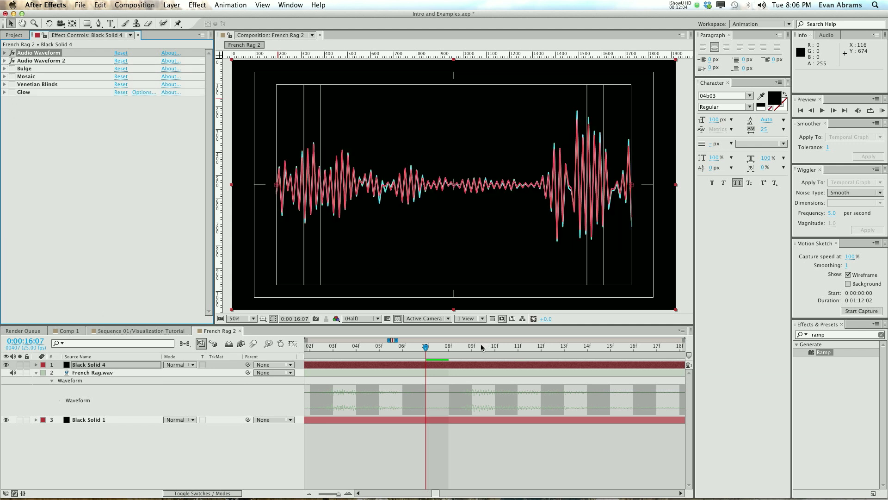
left_click_drag(481, 346, 521, 342)
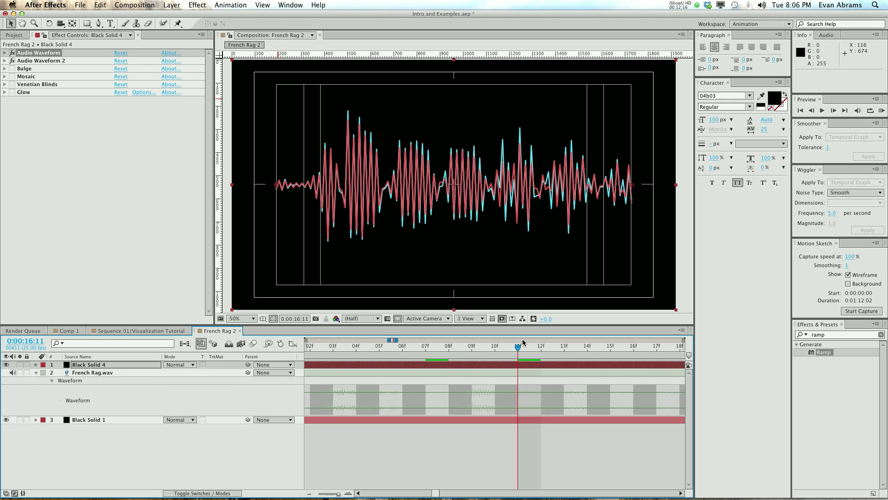
left_click_drag(16, 77, 13, 92)
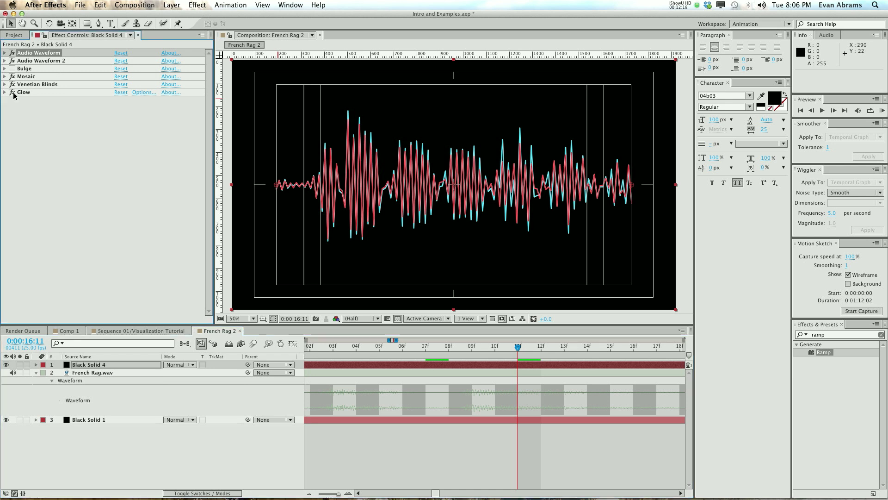
left_click(12, 69)
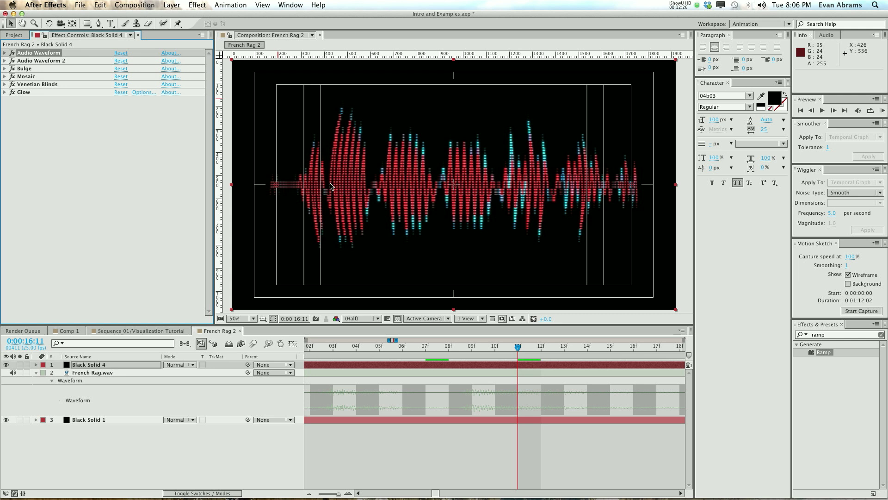
left_click(127, 330)
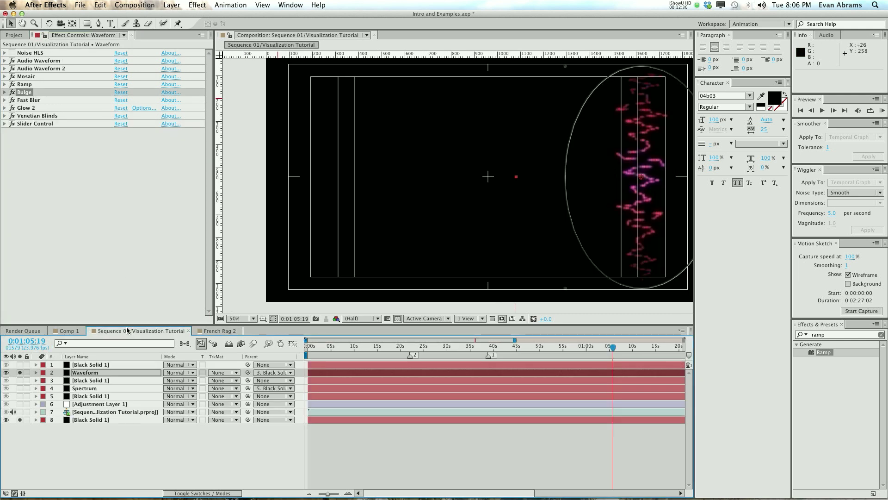
left_click(220, 330)
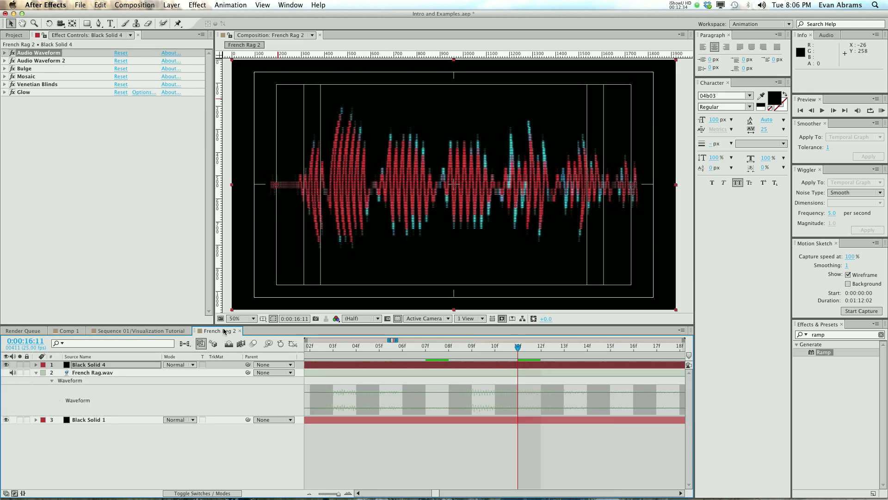
Expand the Audio Waveform and Audio Waveform 2 settings in Effect Controls.
left_click(5, 53)
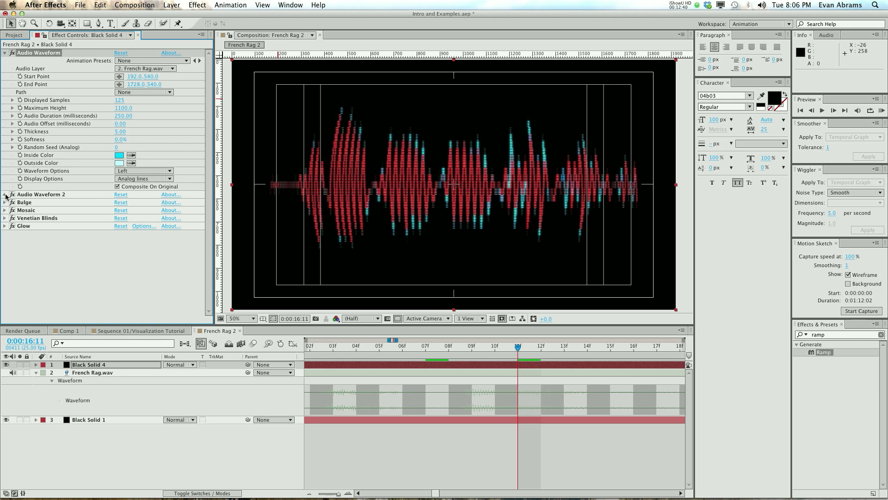
left_click(5, 194)
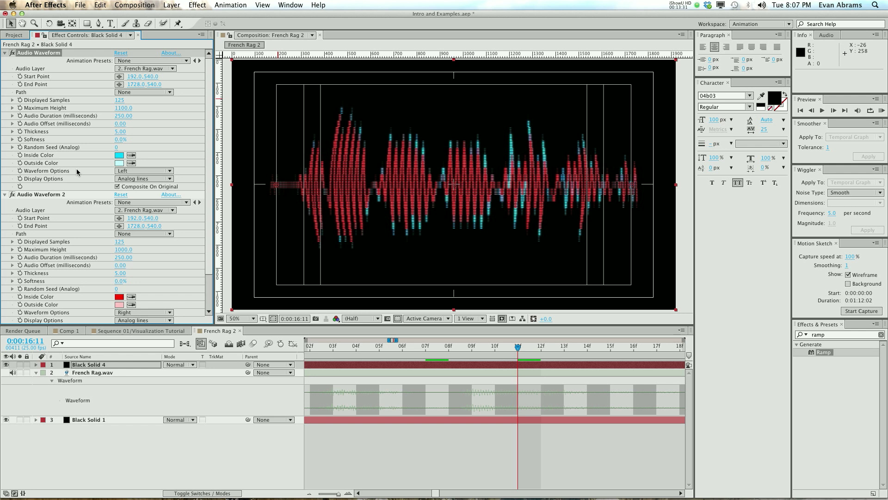
key("KP_0")
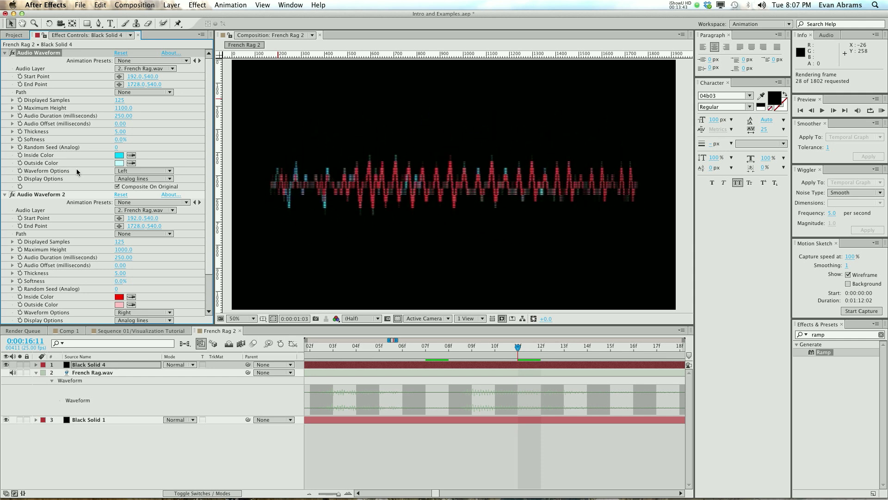
key("space")
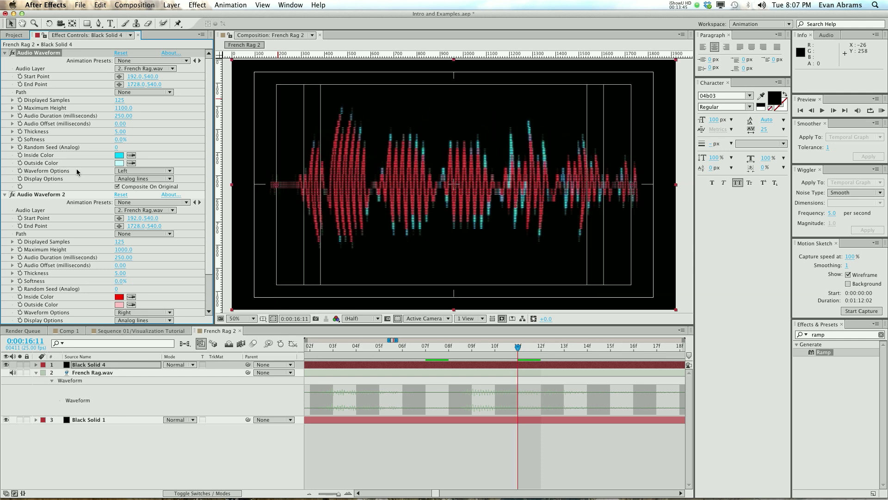